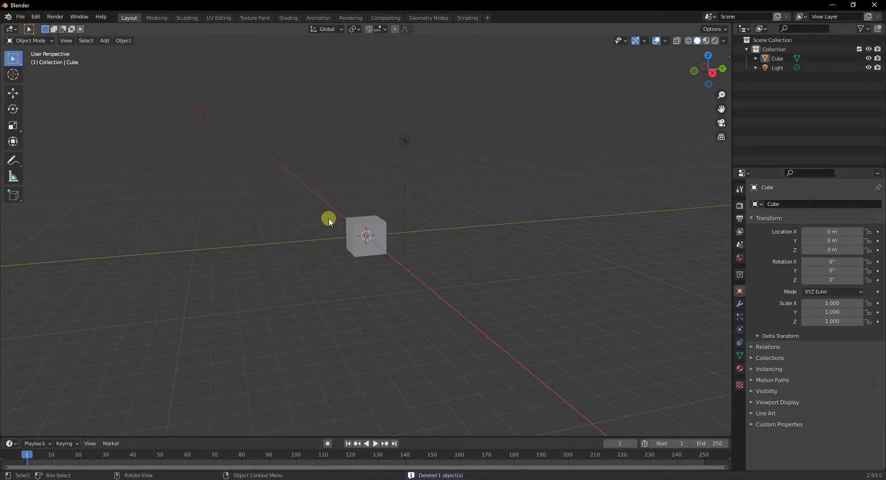
# - Delete the light object from the default scene
pyautogui.press('Delete')
pyautogui.scroll(5, 377, 260)
pyautogui.moveTo(377, 262); pyautogui.dragTo(386, 257, button='middle')
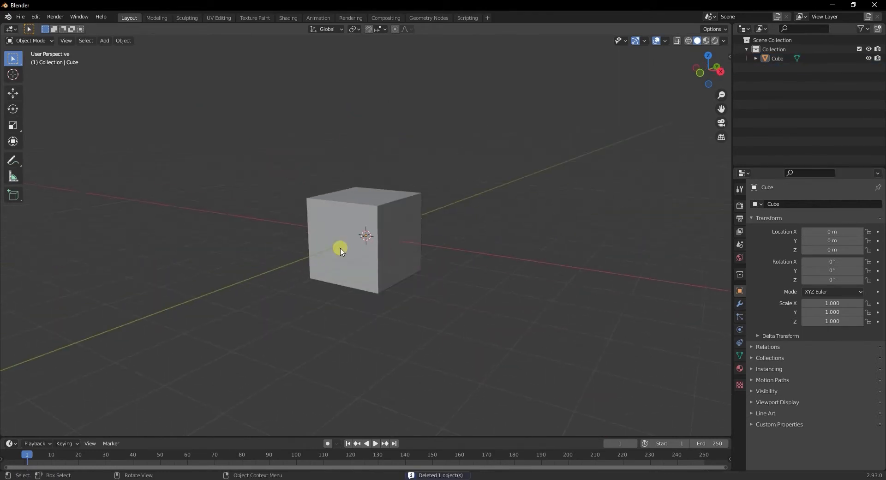
# - Add a Subdivision Surface modifier with viewport level 3 to the cube
pyautogui.click(337, 245)
pyautogui.moveTo(336, 245); pyautogui.dragTo(366, 248, button='middle')
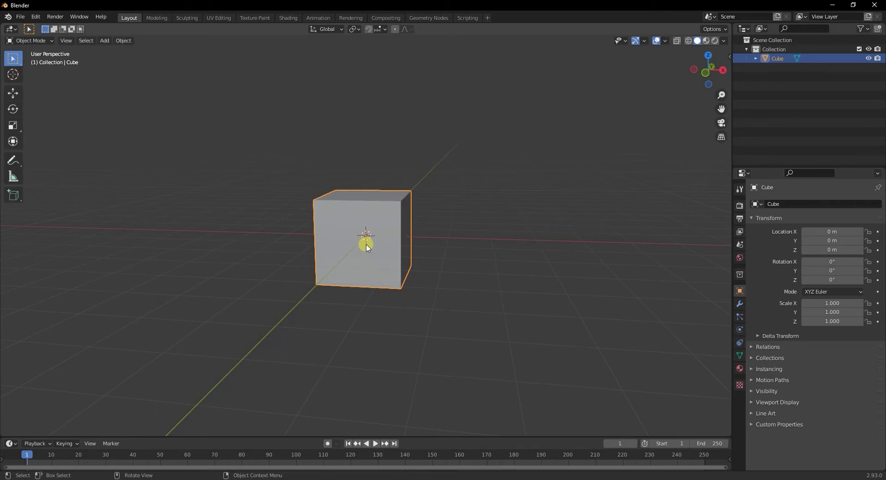
pyautogui.hotkey('ctrl', '2')
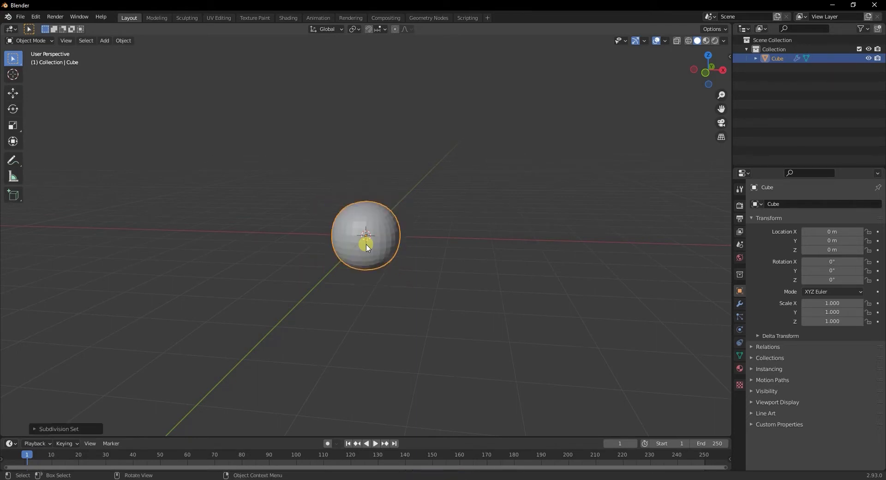
# - Keep the cube's subdivision at viewport level 3 and apply the Subdivision modifier to the mesh
pyautogui.click(739, 303)
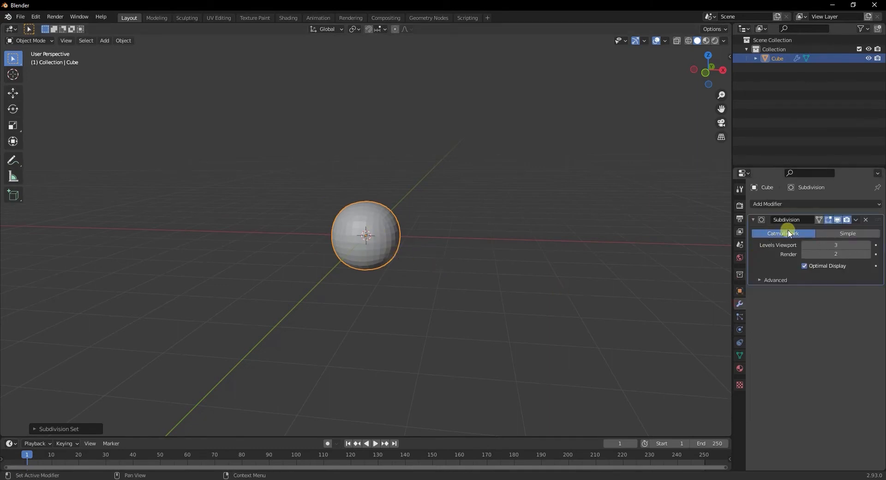
pyautogui.click(856, 220)
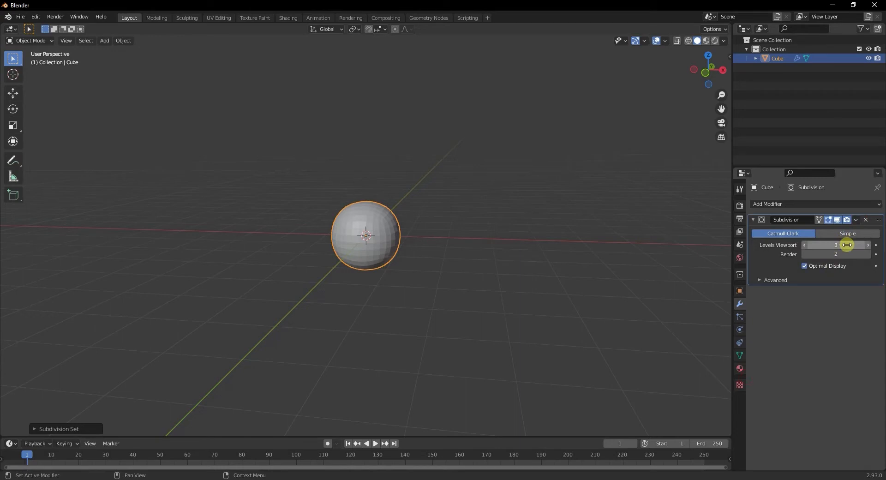
pyautogui.click(867, 244)
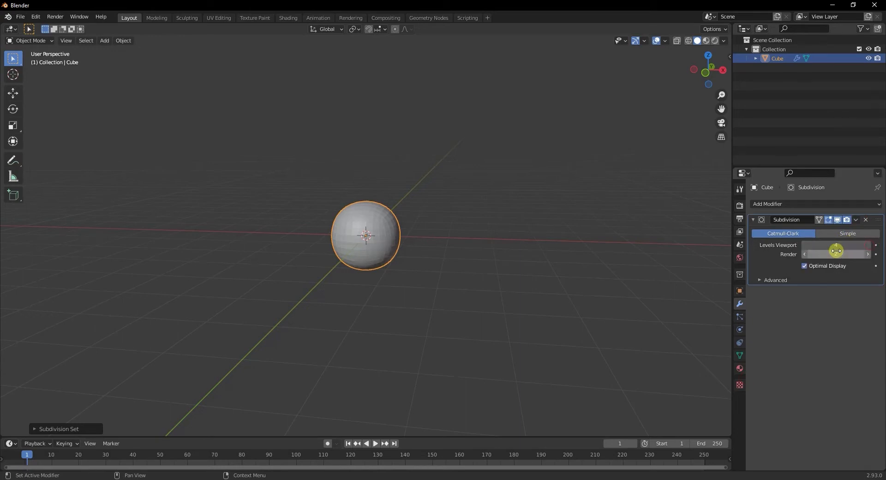
pyautogui.click(804, 244)
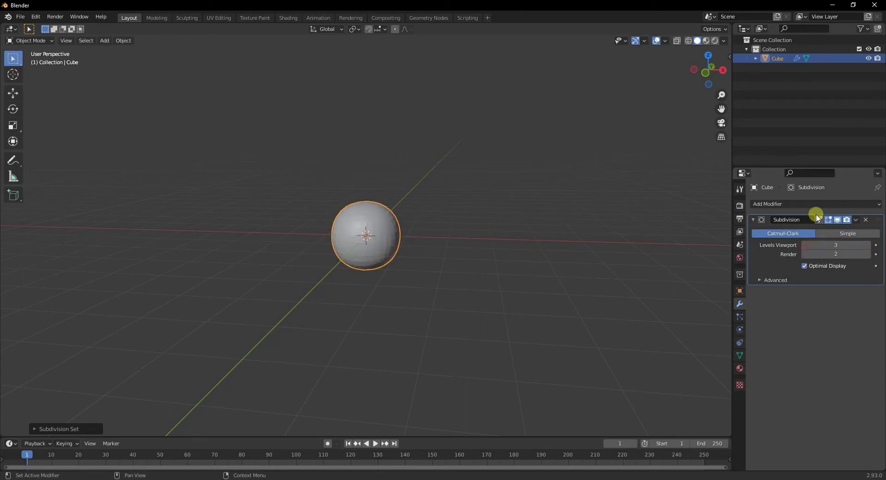
pyautogui.click(854, 220)
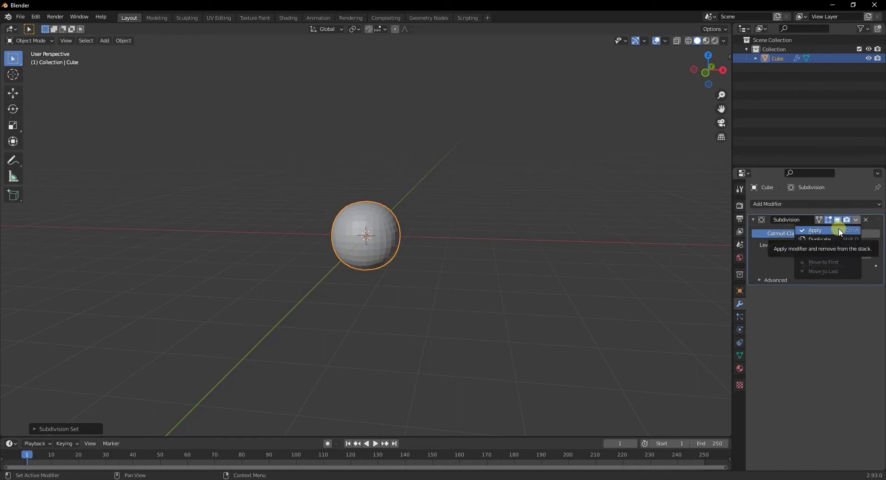
pyautogui.click(839, 230)
# - Give the rounded cube smooth shading
pyautogui.scroll(4, 518, 297)
pyautogui.rightClick(370, 266)
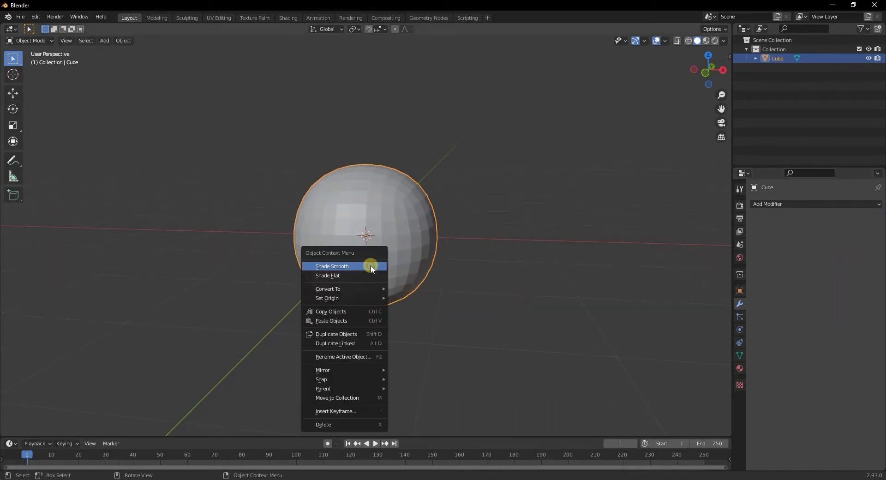
pyautogui.click(372, 266)
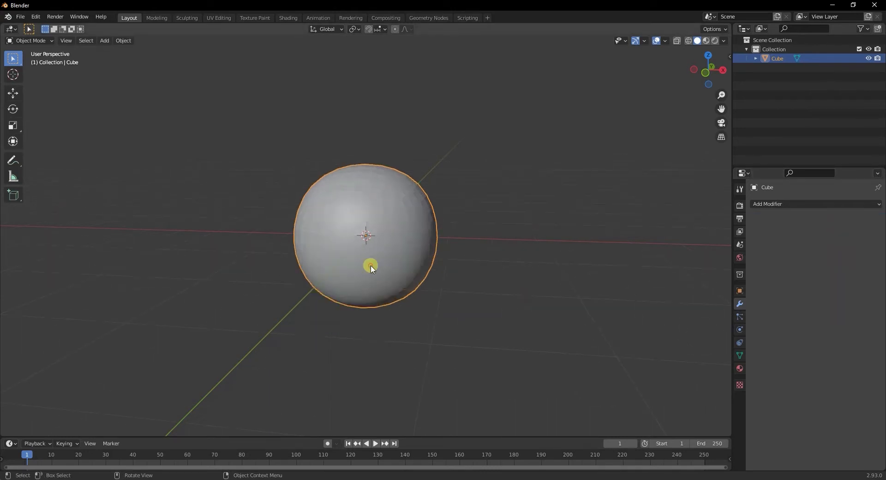
pyautogui.scroll(2, 369, 262)
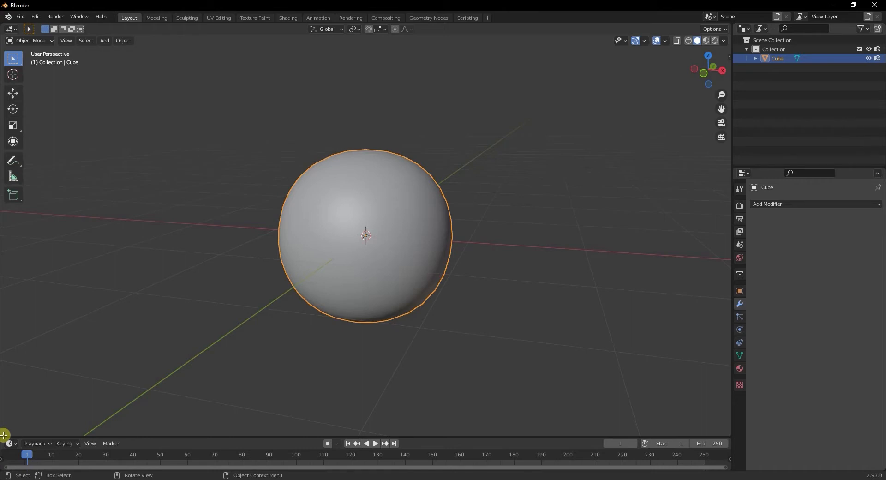
# - Split the 3D viewport horizontally into an upper and a lower area of about equal height
pyautogui.moveTo(4, 435); pyautogui.dragTo(70, 224)
pyautogui.scroll(-2, 210, 124)
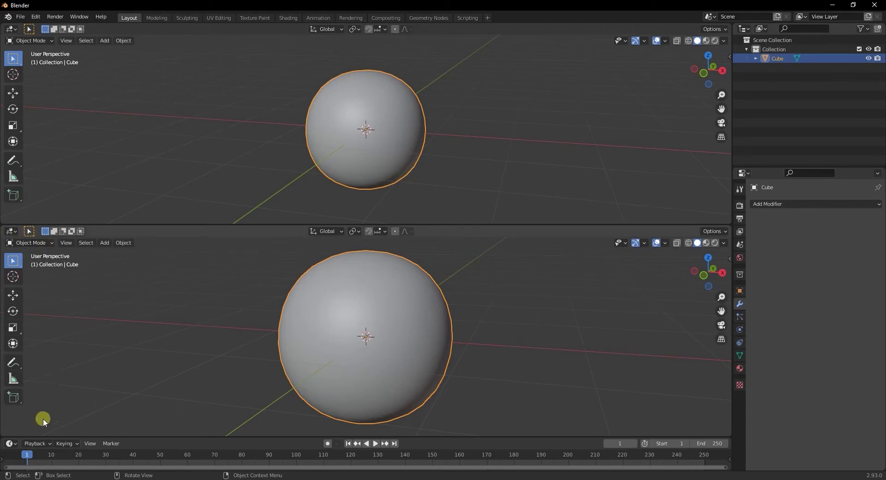
# - Examine the layout of the Shading workspace and return to the Layout workspace
pyautogui.click(291, 18)
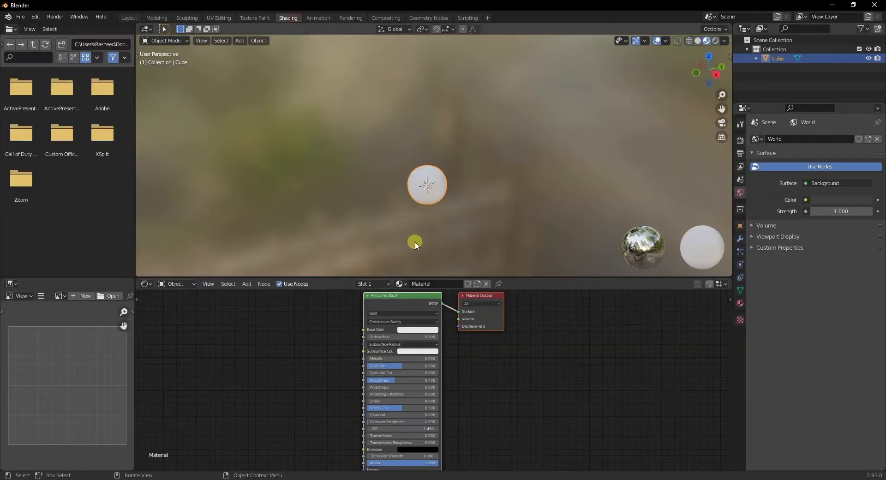
pyautogui.click(129, 18)
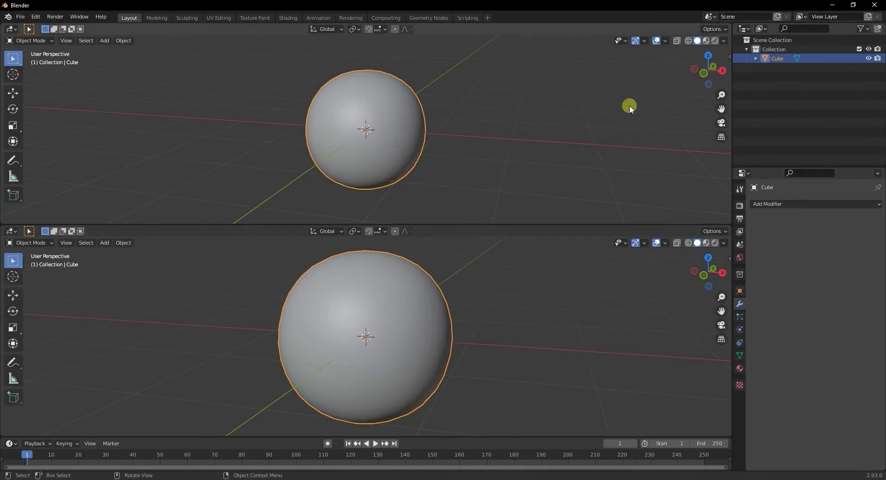
pyautogui.scroll(2, 43, 359)
pyautogui.scroll(-3, 42, 360)
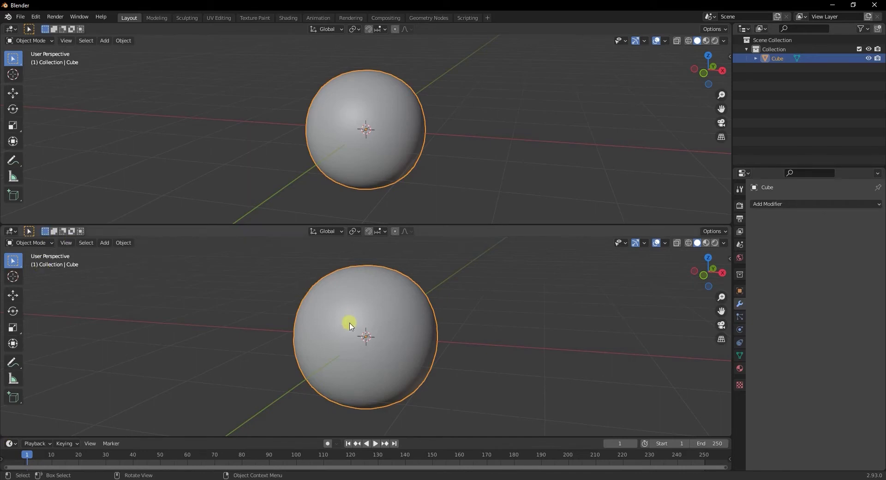
# - Change the lower viewport to a Shader Editor, frame the material nodes and hide the editor's sidebar
pyautogui.click(12, 231)
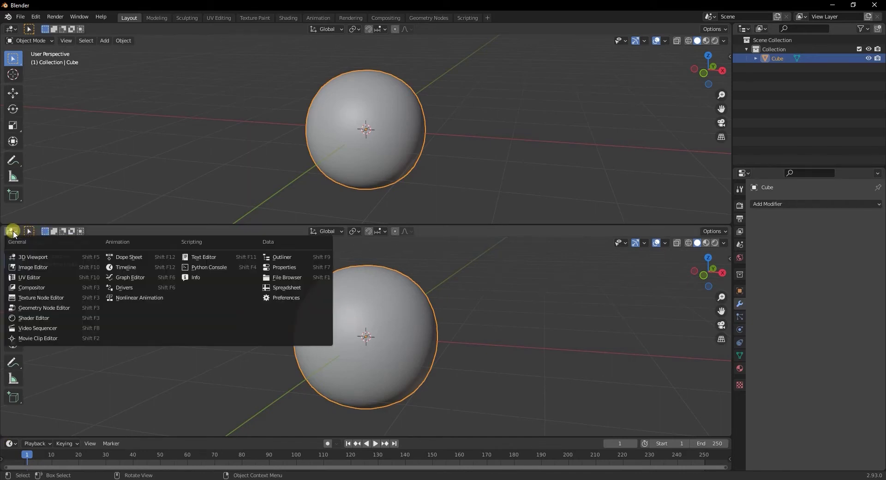
pyautogui.click(49, 317)
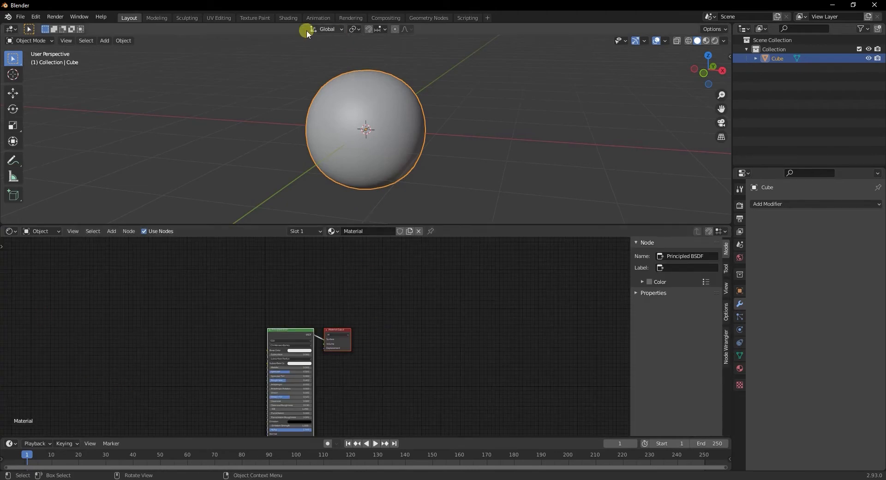
pyautogui.click(288, 19)
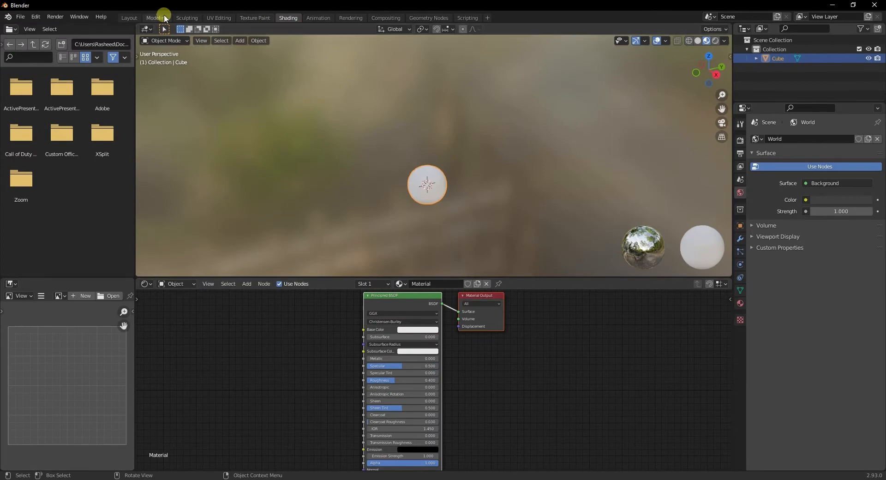
pyautogui.click(129, 19)
pyautogui.moveTo(379, 325); pyautogui.dragTo(379, 299, button='middle')
pyautogui.scroll(4, 390, 381)
pyautogui.moveTo(367, 346); pyautogui.dragTo(437, 336, button='middle')
pyautogui.press('n')
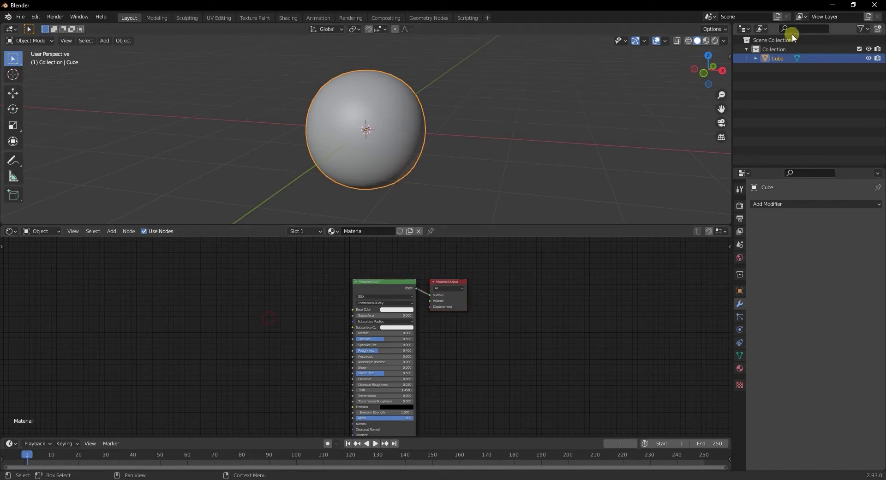
# - Switch the 3D viewport to rendered shading and set the world's surface color to an Environment Texture
pyautogui.click(715, 41)
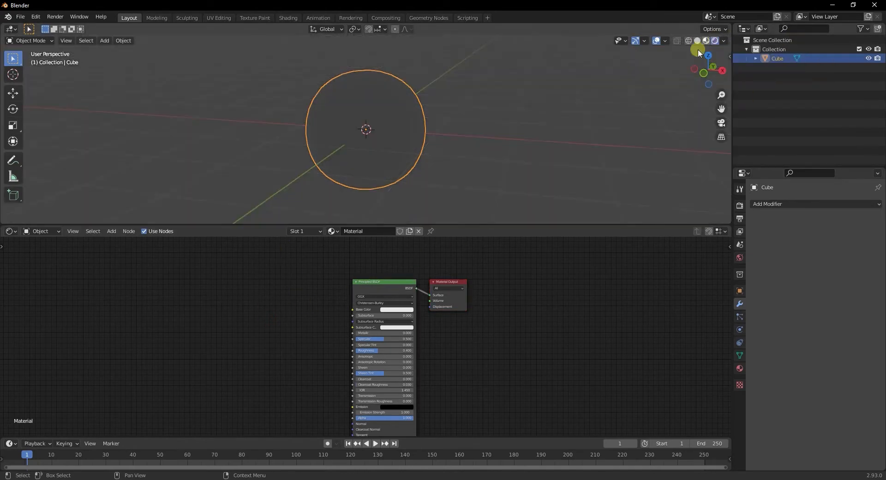
pyautogui.click(739, 257)
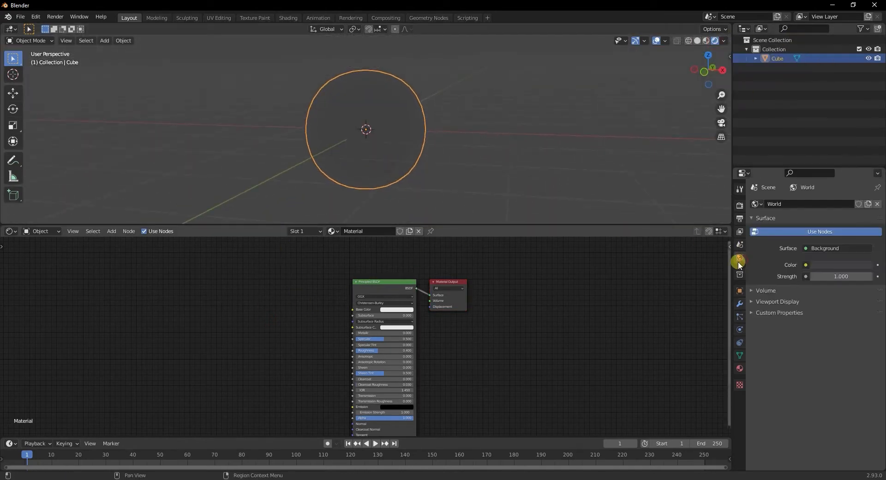
pyautogui.click(806, 266)
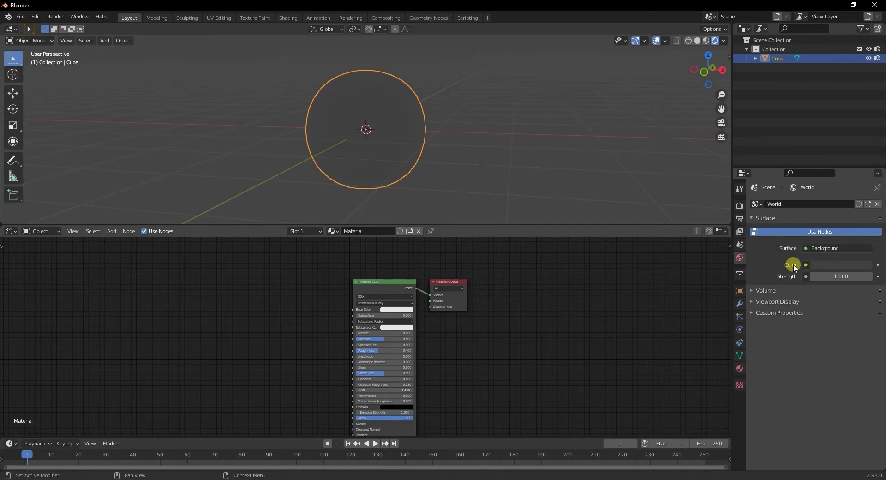
pyautogui.click(812, 263)
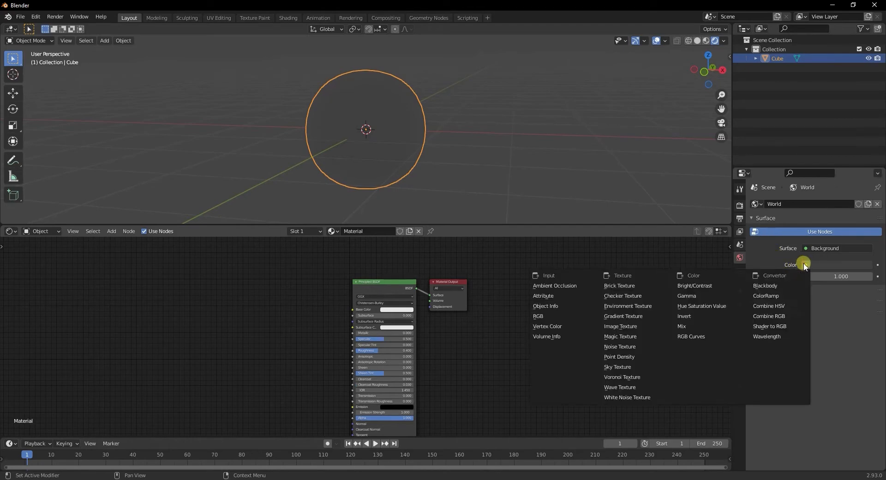
pyautogui.click(621, 305)
# - Load abandoned_greenhouse_8k.exr from G:\Downloads as the world's environment image
pyautogui.click(854, 276)
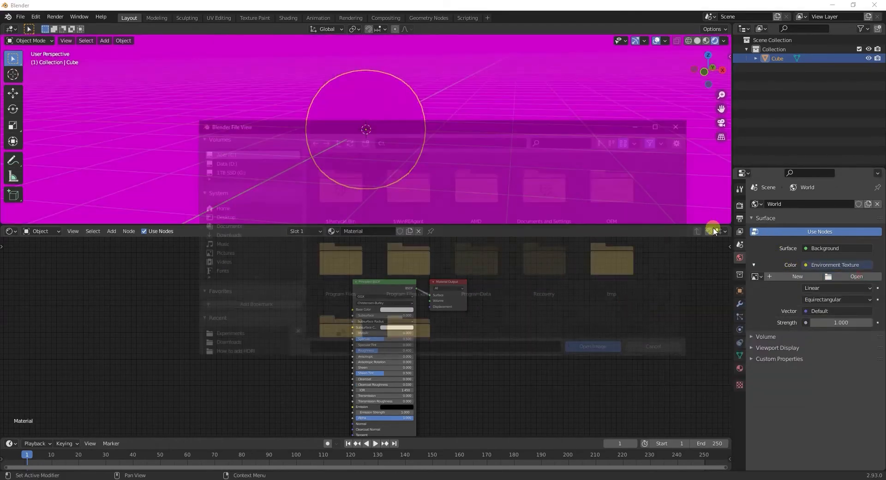
pyautogui.click(230, 170)
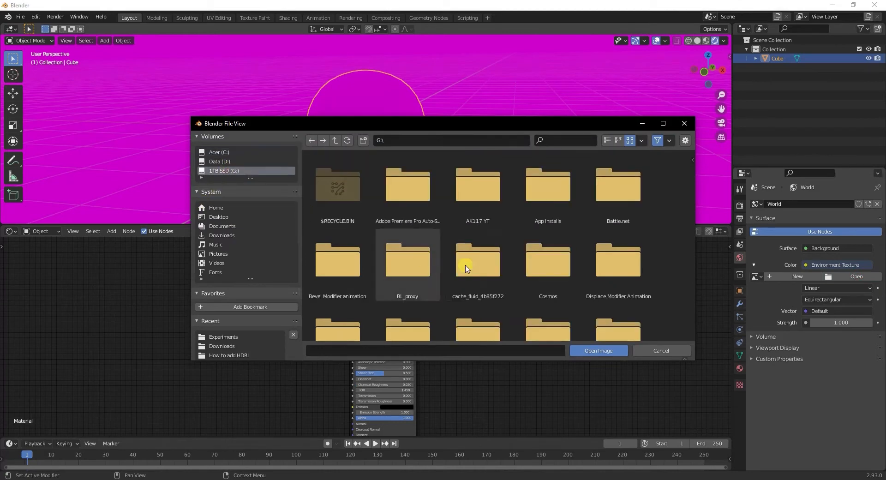
pyautogui.doubleClick(318, 318)
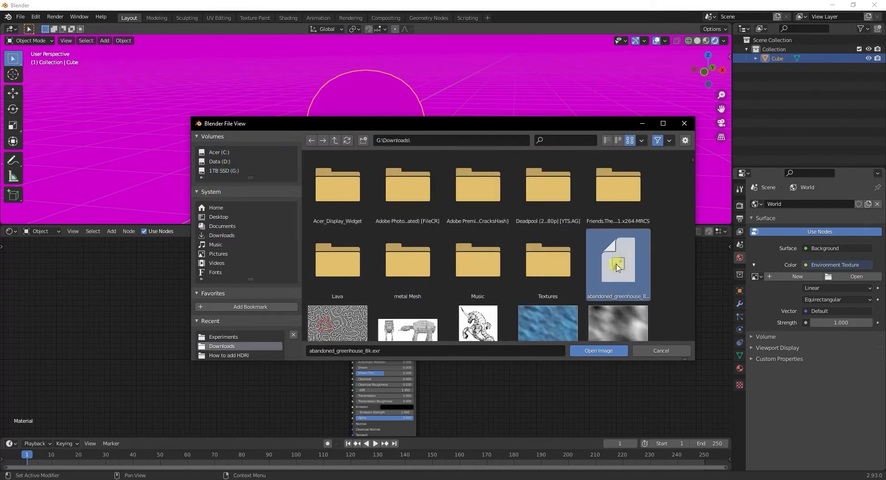
pyautogui.doubleClick(616, 242)
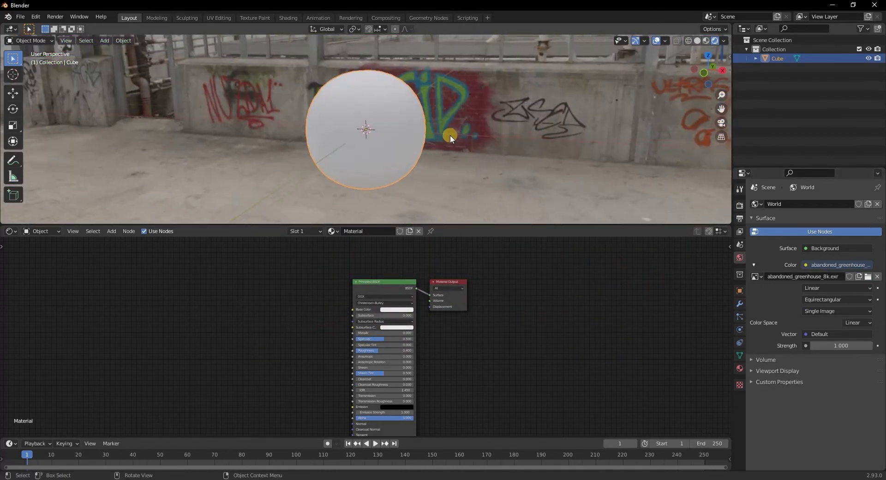
# - Make the render background transparent in the Film settings
pyautogui.click(740, 205)
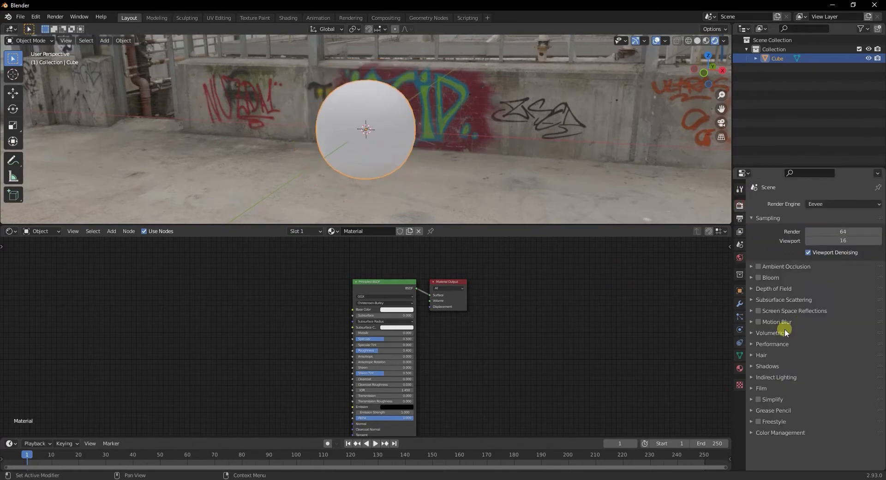
pyautogui.click(752, 389)
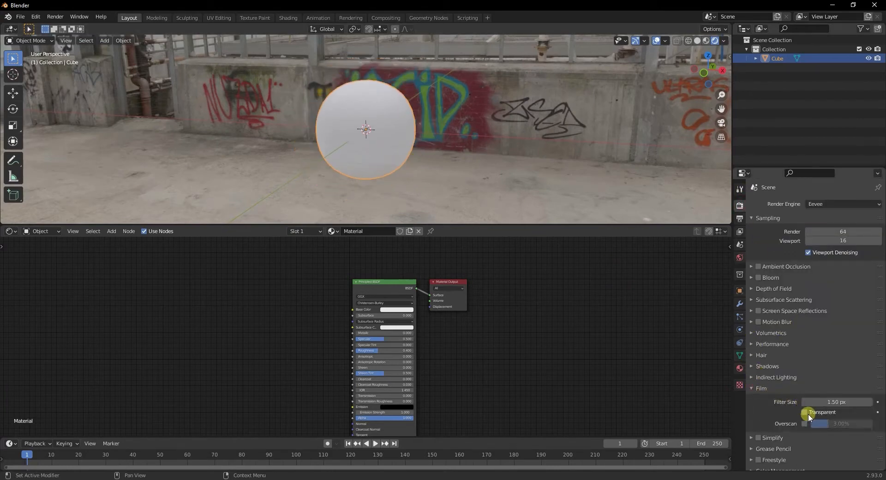
pyautogui.click(804, 412)
# - Move the sphere up 1 m along the Z axis
pyautogui.scroll(-2, 462, 180)
pyautogui.moveTo(449, 172); pyautogui.dragTo(383, 142, button='middle')
pyautogui.write('gz')
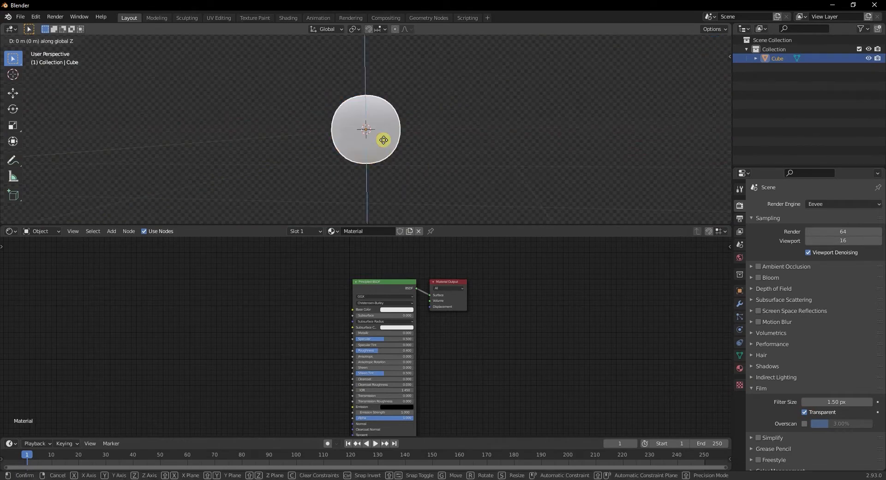
pyautogui.write('1')
pyautogui.press('Return')
pyautogui.moveTo(384, 142); pyautogui.dragTo(347, 176, button='middle')
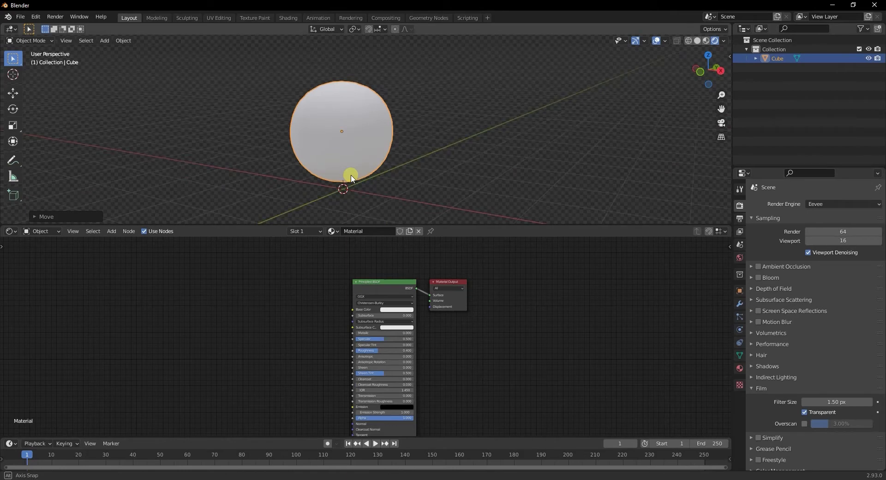
# - Enable Eevee's Ambient Occlusion, Bloom and Screen Space Reflections, and set the render samples to 100
pyautogui.click(757, 268)
pyautogui.click(758, 310)
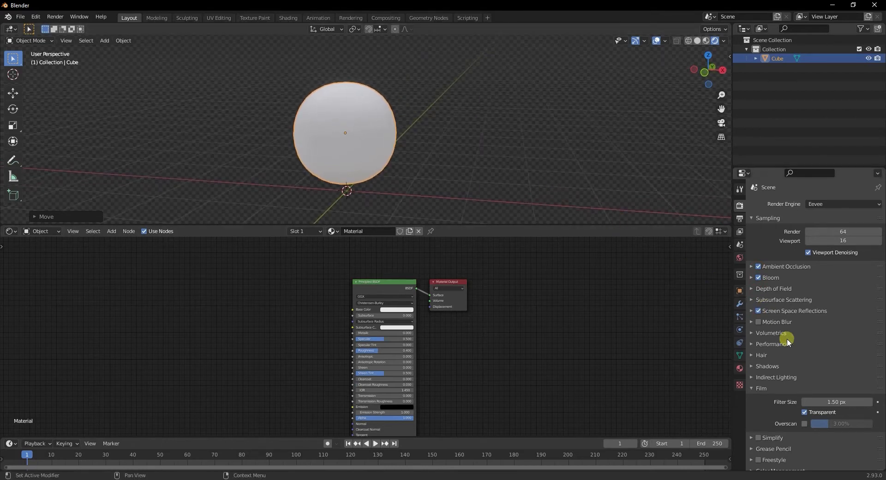
pyautogui.click(824, 232)
pyautogui.press('Return')
pyautogui.moveTo(672, 209); pyautogui.dragTo(508, 162, button='middle')
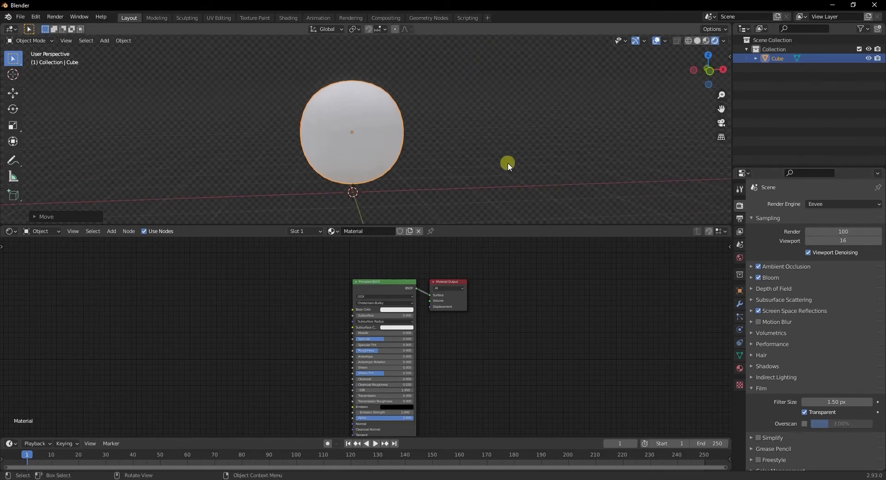
pyautogui.moveTo(502, 159); pyautogui.dragTo(448, 173, button='middle')
# - Unlink the existing material from the sphere
pyautogui.moveTo(381, 282); pyautogui.dragTo(301, 342)
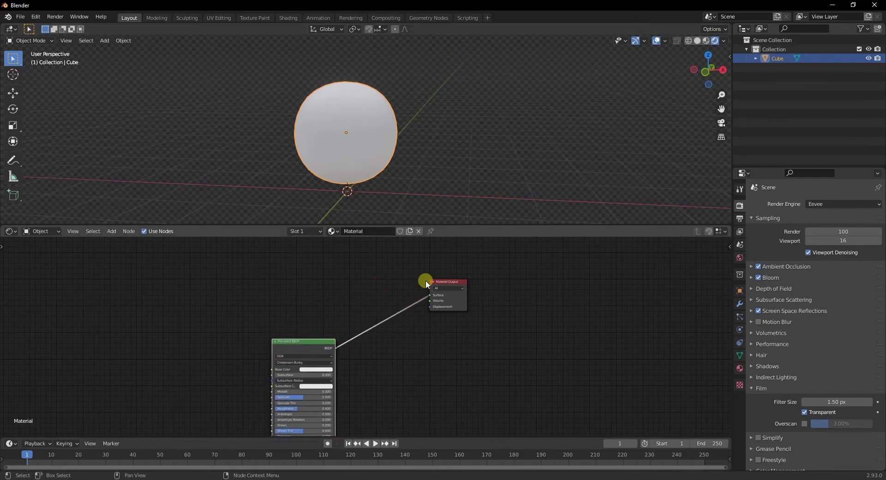
pyautogui.click(418, 231)
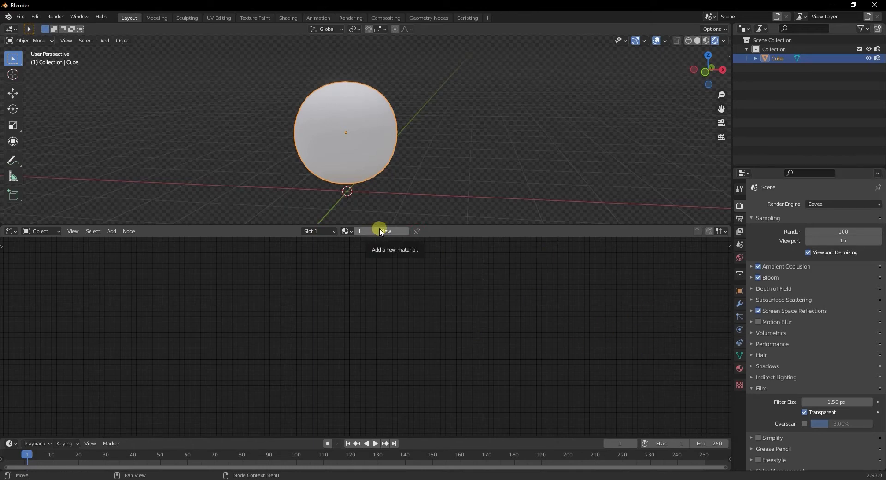
# - Add a new material to the sphere, unlink it, and create another new material in its place
pyautogui.click(381, 231)
pyautogui.click(739, 368)
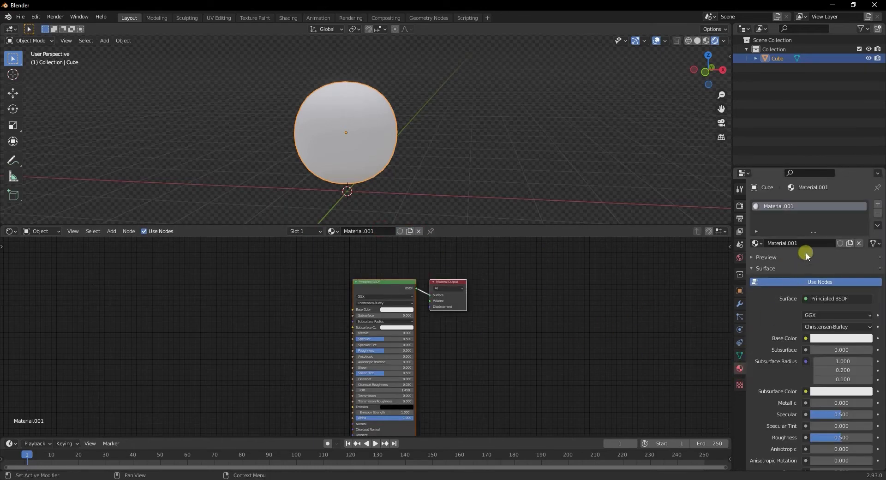
pyautogui.click(858, 243)
pyautogui.click(829, 242)
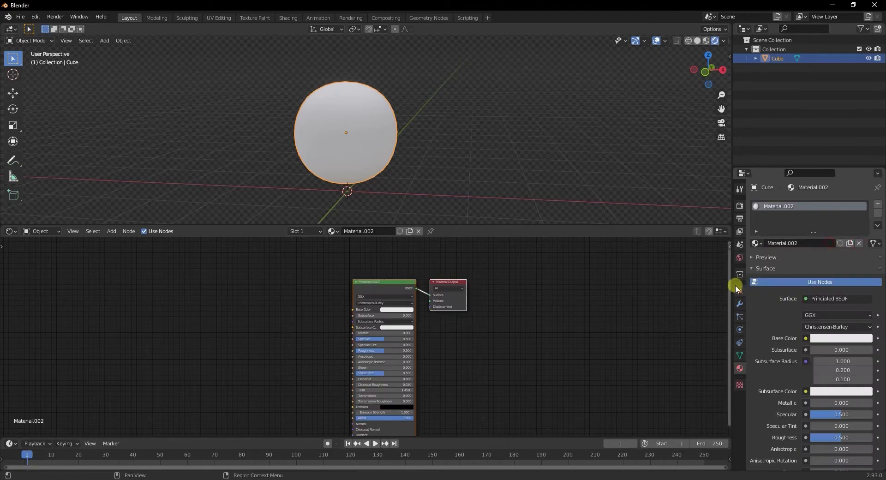
# - Spread the Principled BSDF and Material Output nodes apart to make room in the node layout
pyautogui.moveTo(427, 308); pyautogui.dragTo(434, 306, button='middle')
pyautogui.moveTo(397, 279); pyautogui.dragTo(322, 355)
pyautogui.moveTo(463, 279); pyautogui.dragTo(541, 276)
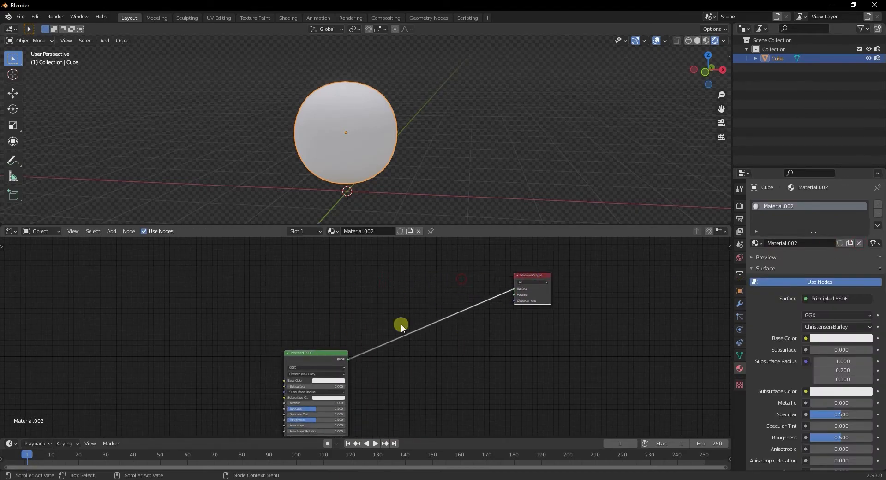
pyautogui.moveTo(303, 352); pyautogui.dragTo(378, 317)
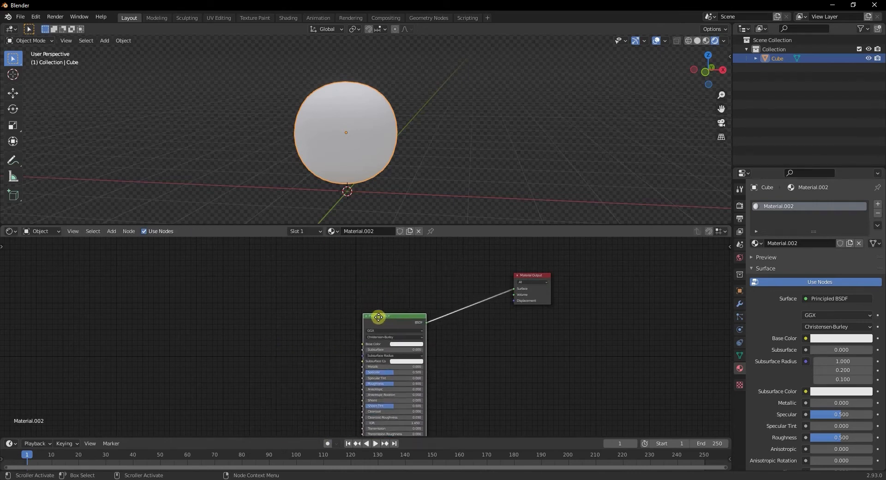
# - Darken the Principled BSDF's Base Color to near black
pyautogui.click(407, 344)
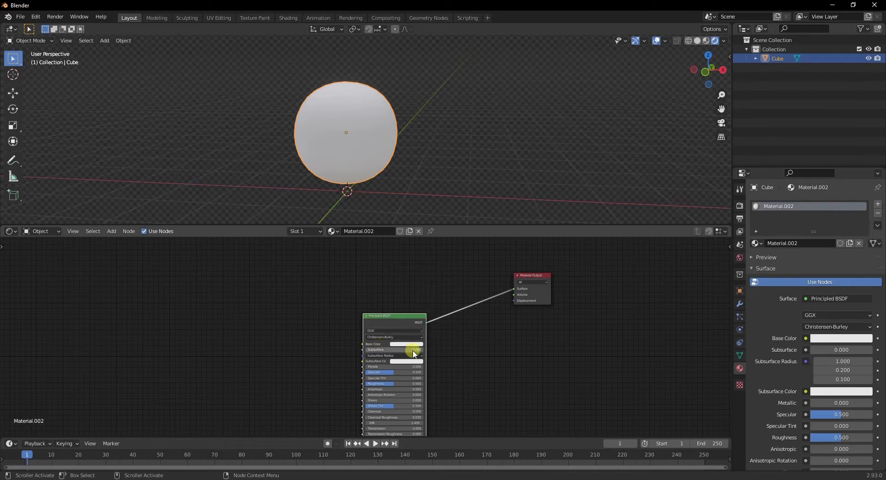
pyautogui.click(406, 343)
pyautogui.moveTo(436, 272); pyautogui.dragTo(439, 300)
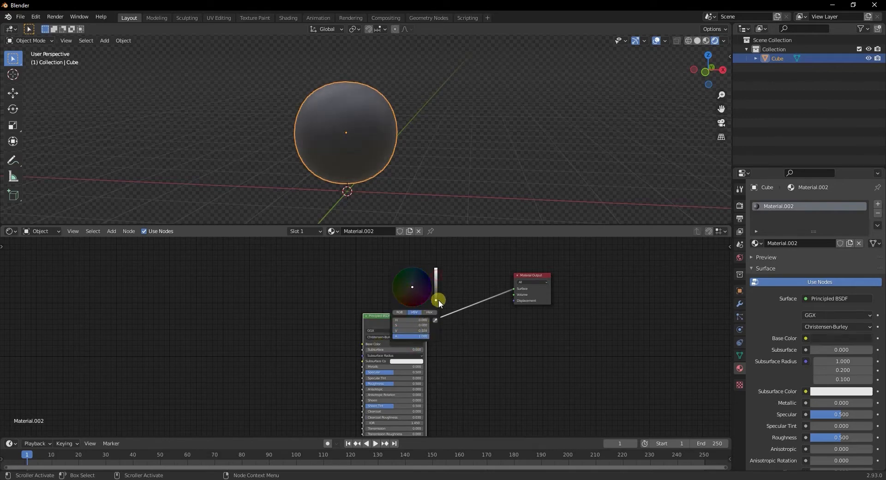
pyautogui.moveTo(383, 181)
pyautogui.mouseDown(button='middle')
pyautogui.moveTo(435, 172)
pyautogui.moveTo(396, 174)
pyautogui.mouseUp(button='middle')
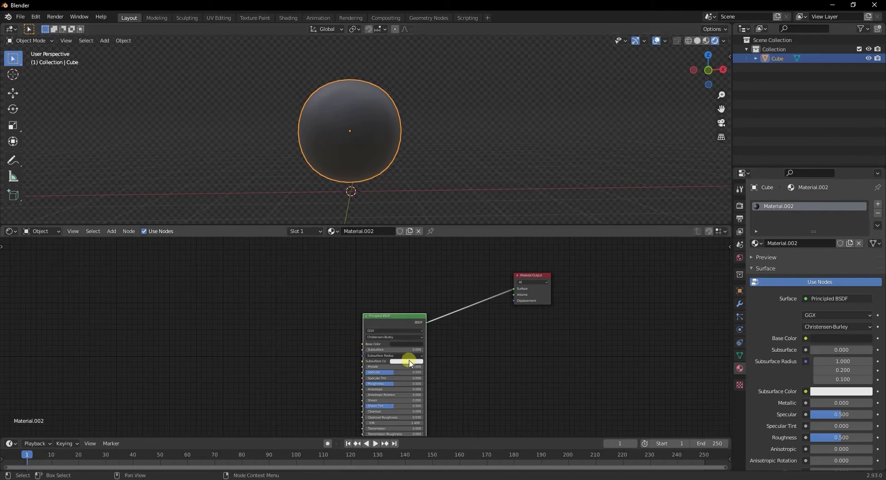
# - Set the Principled BSDF's Metallic and Specular values to 1
pyautogui.moveTo(380, 366); pyautogui.dragTo(380, 370)
pyautogui.write('1')
pyautogui.press('Return')
pyautogui.moveTo(382, 104)
pyautogui.mouseDown(button='middle')
pyautogui.moveTo(409, 102)
pyautogui.moveTo(375, 109)
pyautogui.mouseUp(button='middle')
pyautogui.scroll(1, 376, 110)
pyautogui.moveTo(450, 150); pyautogui.dragTo(438, 151, button='middle')
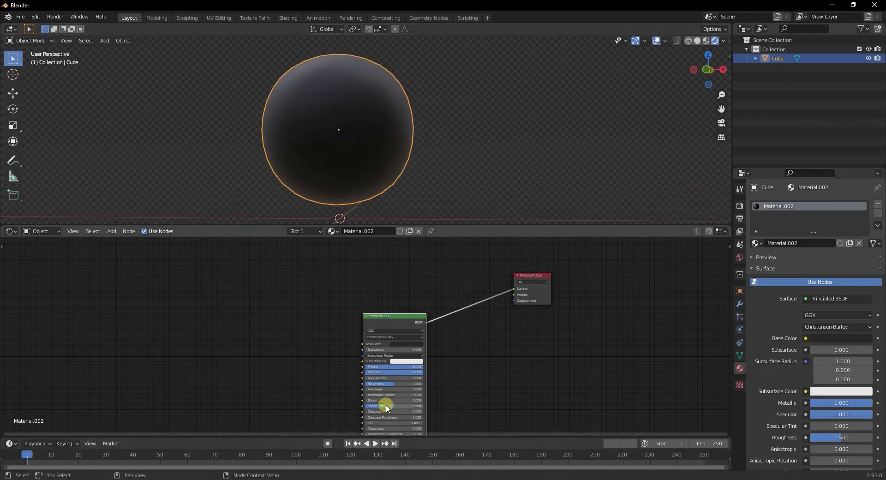
# - Lower the Principled BSDF's Roughness to 0.05 and move the node closer to the Material Output
pyautogui.moveTo(387, 387); pyautogui.dragTo(362, 385)
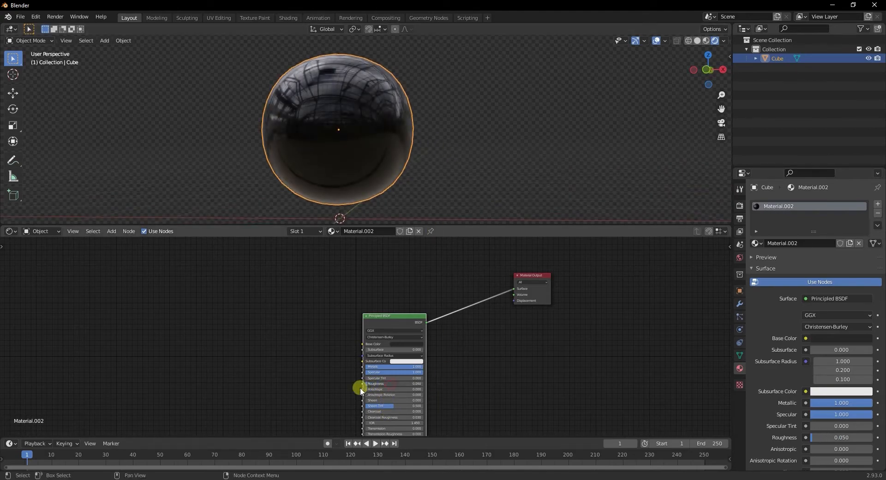
pyautogui.scroll(-3, 365, 217)
pyautogui.moveTo(365, 217); pyautogui.dragTo(323, 217, button='middle')
pyautogui.scroll(2, 365, 180)
pyautogui.moveTo(250, 312); pyautogui.dragTo(284, 311, button='middle')
pyautogui.moveTo(420, 316); pyautogui.dragTo(441, 310)
pyautogui.moveTo(355, 190); pyautogui.dragTo(381, 125, button='middle')
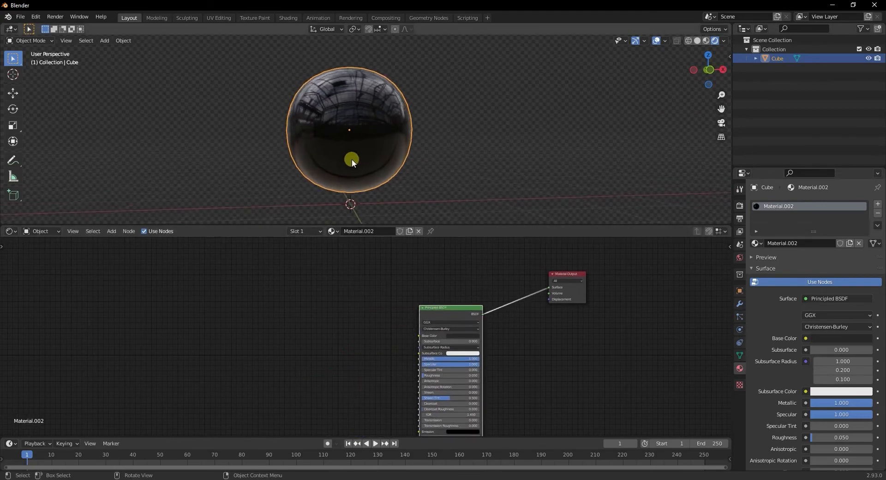
pyautogui.scroll(2, 351, 158)
# - Add a Bump node and connect its Normal output to the Principled BSDF's Normal input
pyautogui.moveTo(284, 411); pyautogui.dragTo(318, 360, button='middle')
pyautogui.hotkey('shift', 'a')
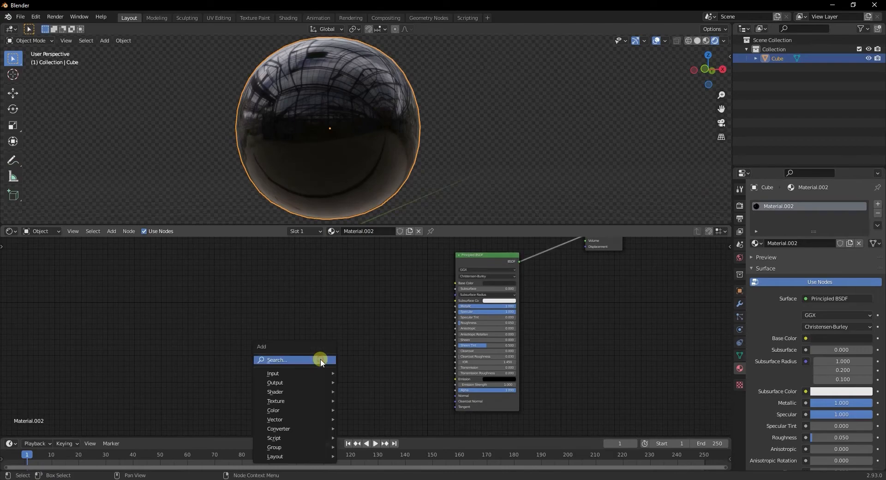
pyautogui.click(320, 358)
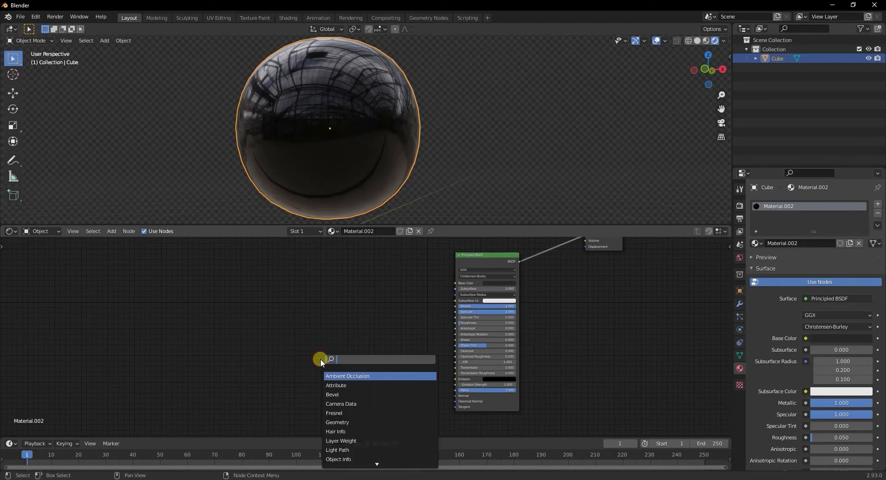
pyautogui.write('bum')
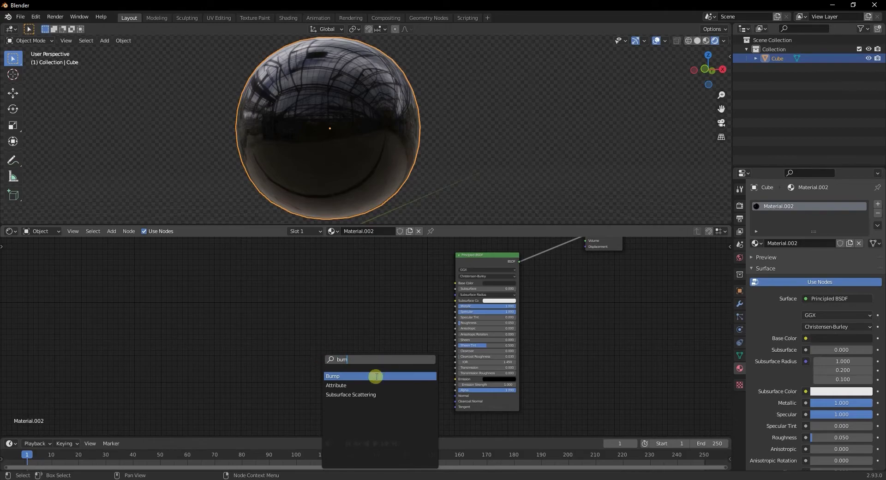
pyautogui.click(376, 375)
pyautogui.click(418, 388)
pyautogui.moveTo(400, 380); pyautogui.dragTo(459, 395)
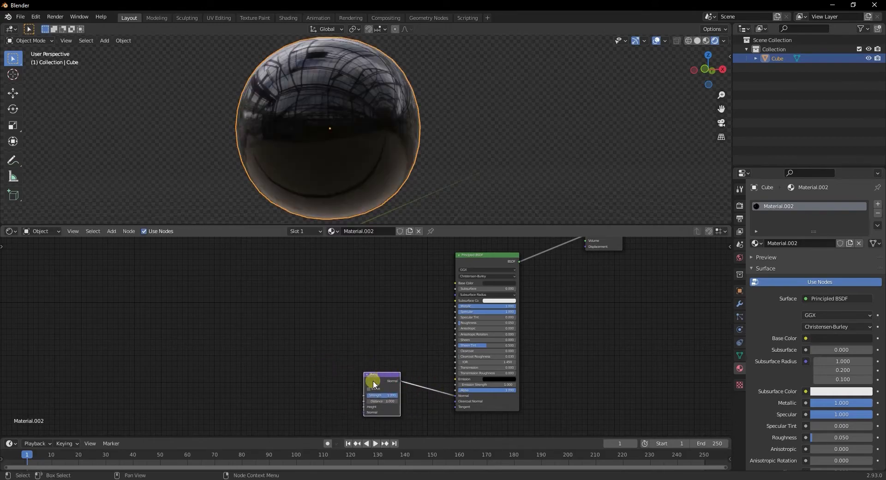
# - Add a Voronoi Texture node and connect its Distance output to the Bump node's Height input
pyautogui.hotkey('shift', 'a')
pyautogui.click(233, 363)
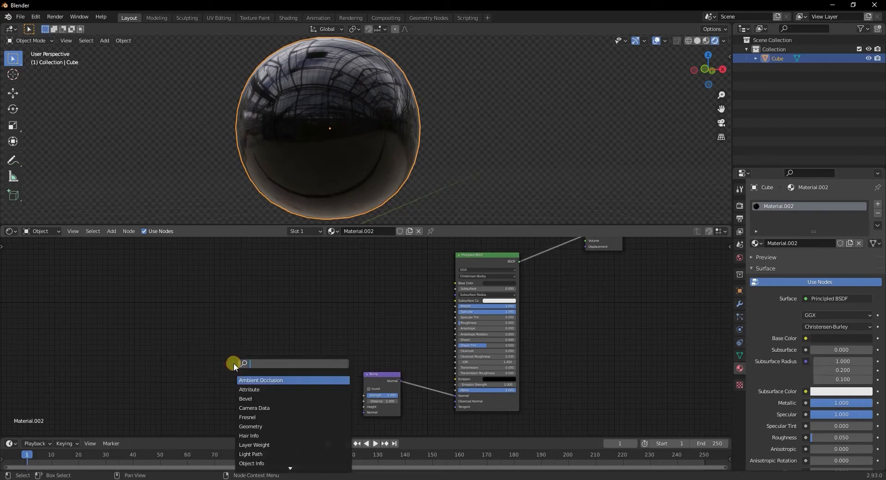
pyautogui.write('vor')
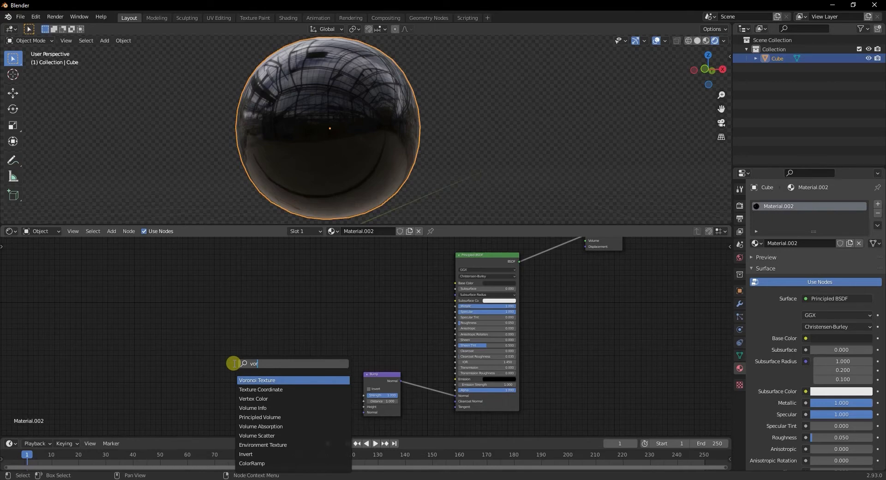
pyautogui.press('Return')
pyautogui.click(250, 358)
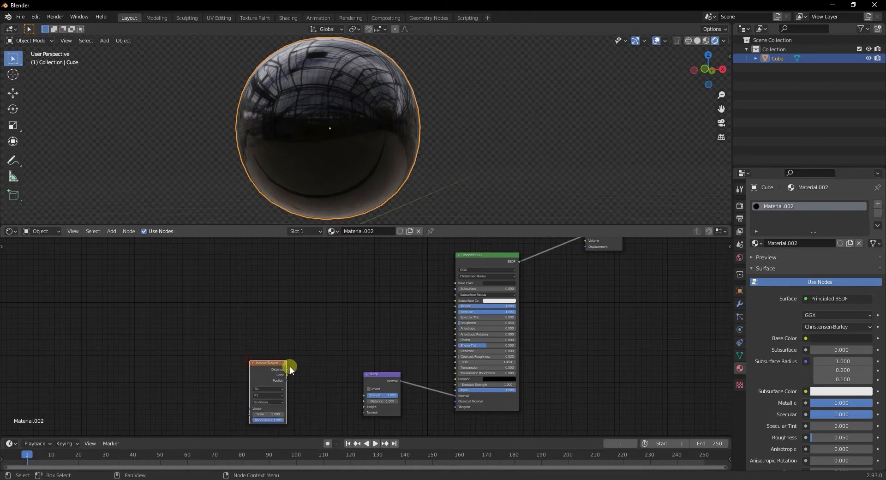
pyautogui.moveTo(287, 370); pyautogui.dragTo(317, 353)
pyautogui.moveTo(354, 391); pyautogui.dragTo(364, 406)
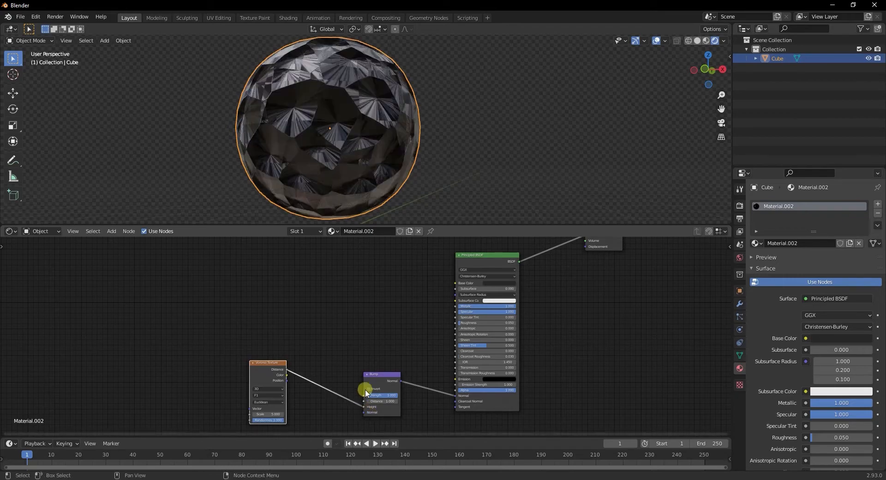
pyautogui.moveTo(443, 129); pyautogui.dragTo(342, 134, button='middle')
pyautogui.scroll(2, 388, 139)
pyautogui.scroll(-3, 369, 135)
pyautogui.scroll(3, 342, 134)
# - Change the Voronoi Texture's distance metric to Chebychev
pyautogui.moveTo(301, 398); pyautogui.dragTo(340, 364, button='middle')
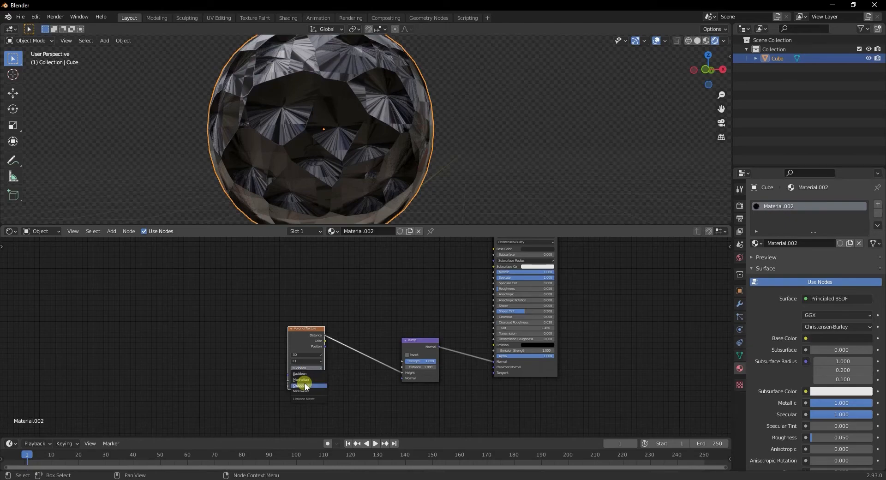
pyautogui.click(305, 385)
pyautogui.moveTo(413, 153)
pyautogui.mouseDown(button='middle')
pyautogui.moveTo(361, 159)
pyautogui.moveTo(438, 162)
pyautogui.mouseUp(button='middle')
pyautogui.scroll(3, 361, 160)
pyautogui.scroll(-4, 438, 163)
# - Set the Voronoi Texture's Scale to 20
pyautogui.moveTo(300, 384); pyautogui.dragTo(372, 383)
pyautogui.moveTo(364, 171); pyautogui.dragTo(330, 174, button='middle')
pyautogui.moveTo(335, 174); pyautogui.dragTo(347, 175, button='middle')
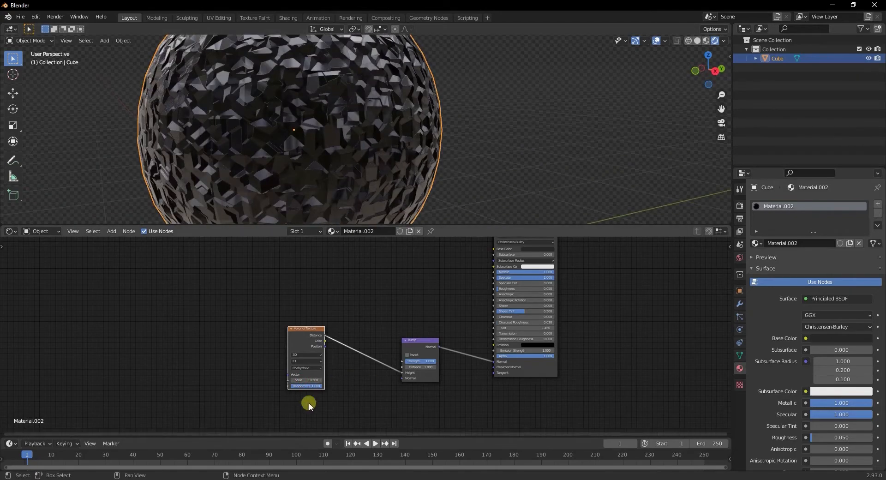
pyautogui.press('Return')
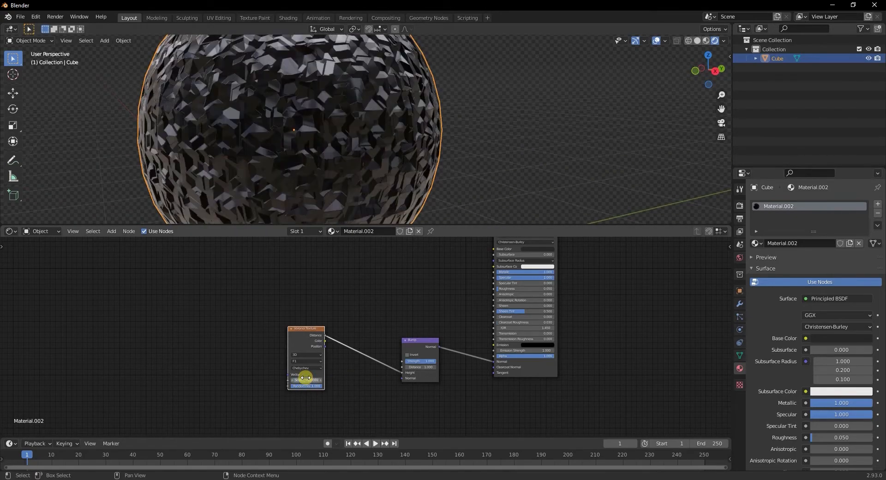
# - Change the Principled BSDF's Base Color to a bright golden orange
pyautogui.moveTo(436, 284); pyautogui.dragTo(394, 328, button='middle')
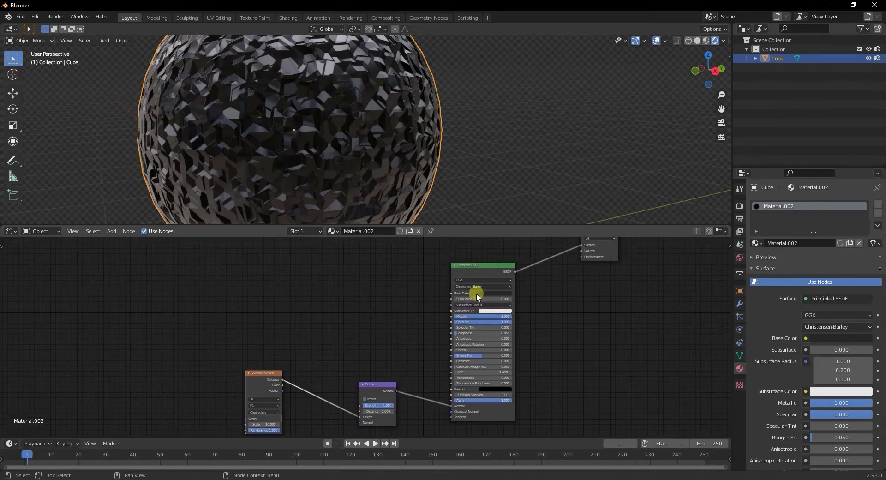
pyautogui.click(488, 292)
pyautogui.click(491, 251)
pyautogui.click(525, 234)
pyautogui.moveTo(524, 234); pyautogui.dragTo(524, 222)
pyautogui.scroll(-2, 369, 143)
pyautogui.moveTo(360, 135); pyautogui.dragTo(318, 152, button='middle')
# - Add Texture Coordinate and Mapping nodes to the Voronoi Texture, feeding the Object output into the Mapping's Vector input
pyautogui.click(257, 320)
pyautogui.moveTo(404, 286); pyautogui.dragTo(430, 271, button='middle')
pyautogui.click(284, 358)
pyautogui.hotkey('ctrl', 't')
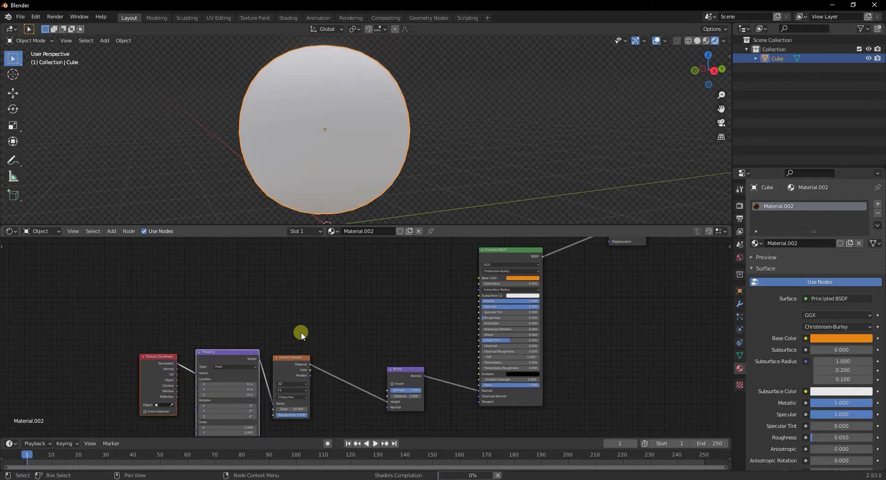
pyautogui.moveTo(177, 380); pyautogui.dragTo(196, 373)
pyautogui.click(35, 17)
pyautogui.click(33, 17)
pyautogui.click(35, 17)
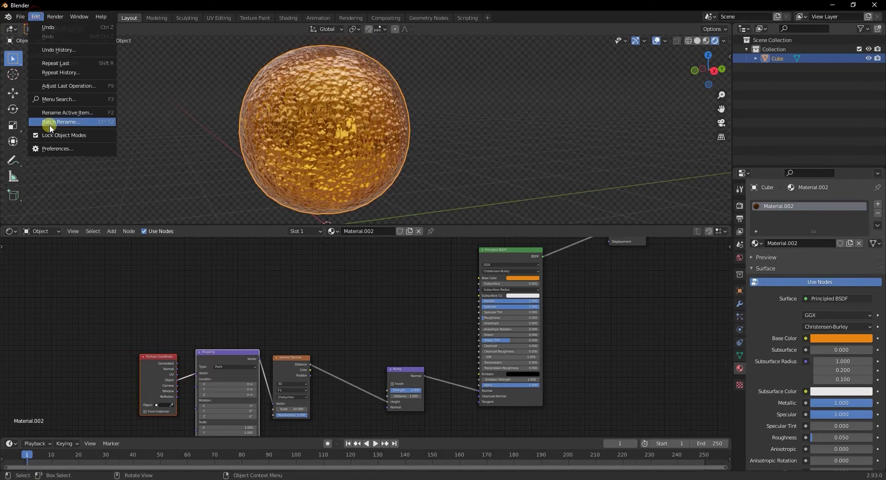
pyautogui.click(35, 18)
pyautogui.click(34, 17)
pyautogui.click(53, 145)
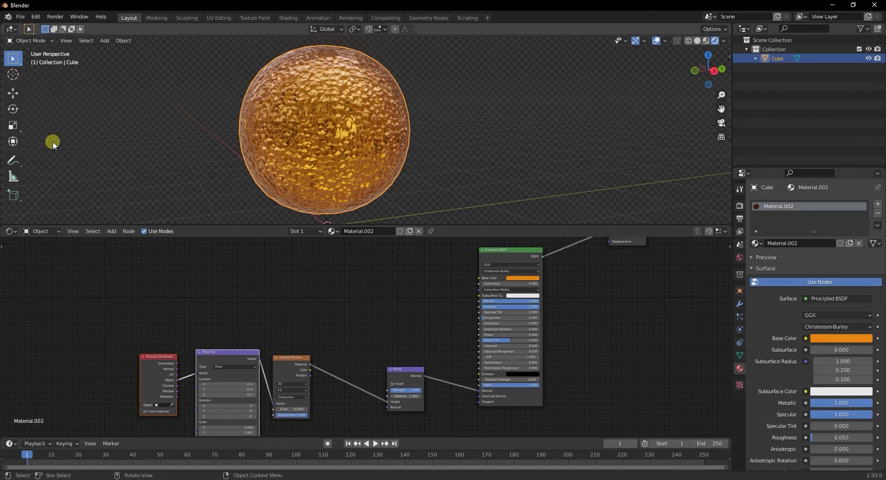
pyautogui.click(54, 17)
pyautogui.moveTo(34, 17)
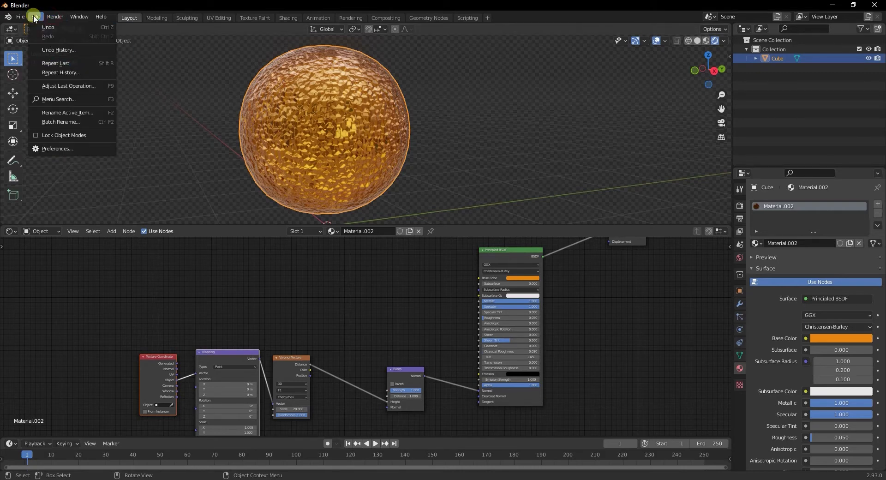
pyautogui.click(44, 135)
# - Search the add-ons in the Preferences for "node" to check whether Node Wrangler is enabled
pyautogui.click(39, 18)
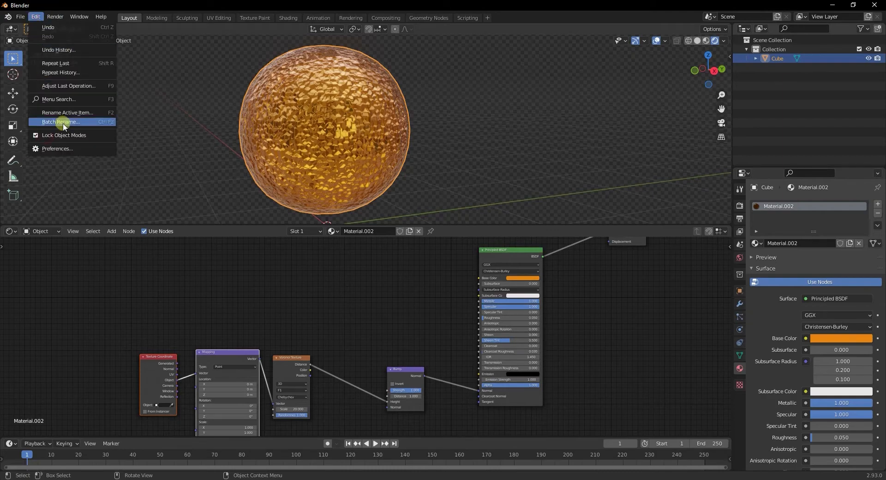
pyautogui.click(63, 150)
pyautogui.click(27, 116)
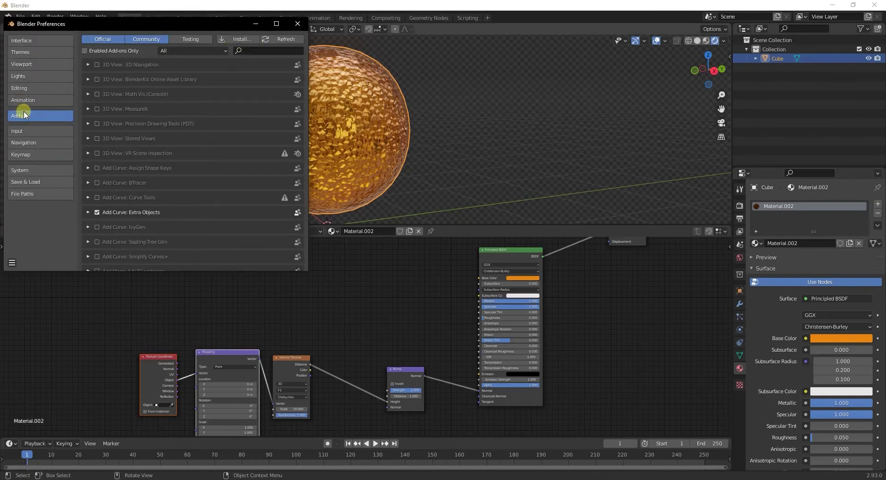
pyautogui.click(280, 51)
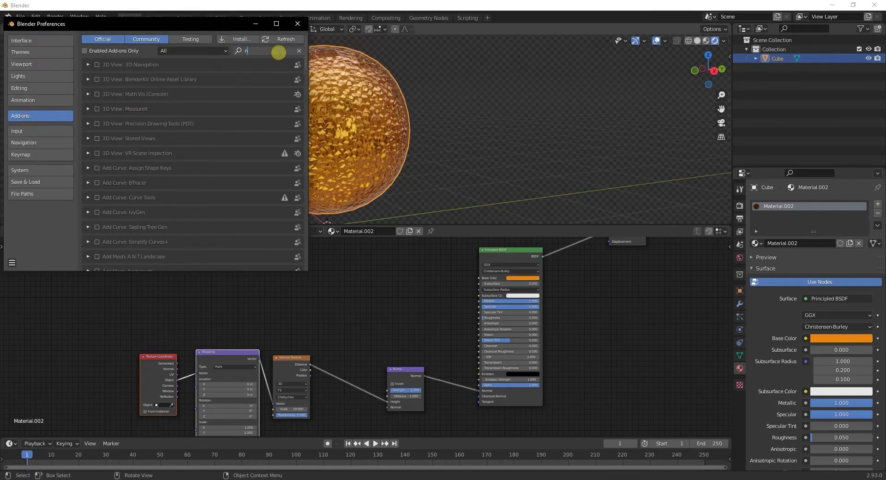
pyautogui.write('node')
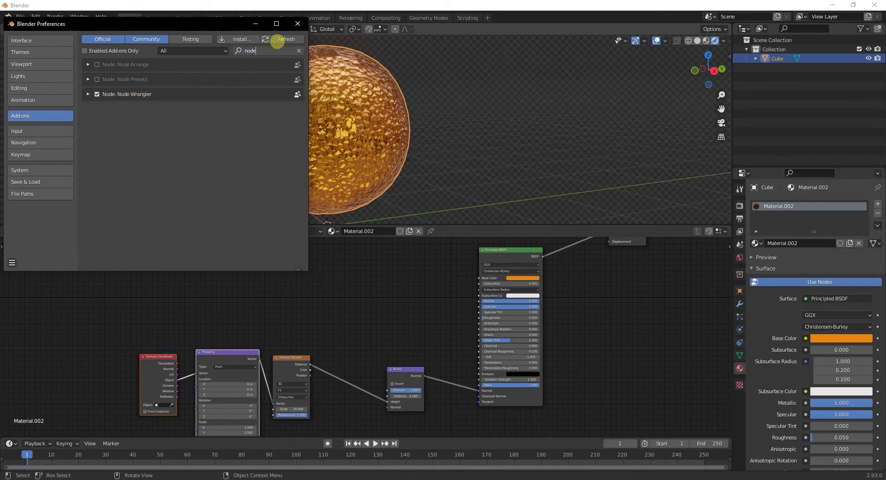
pyautogui.click(297, 23)
# - Move the Texture Coordinate and Mapping nodes away from the Voronoi Texture, keeping the Object output linked to the Mapping's Vector
pyautogui.moveTo(332, 151); pyautogui.dragTo(328, 152, button='middle')
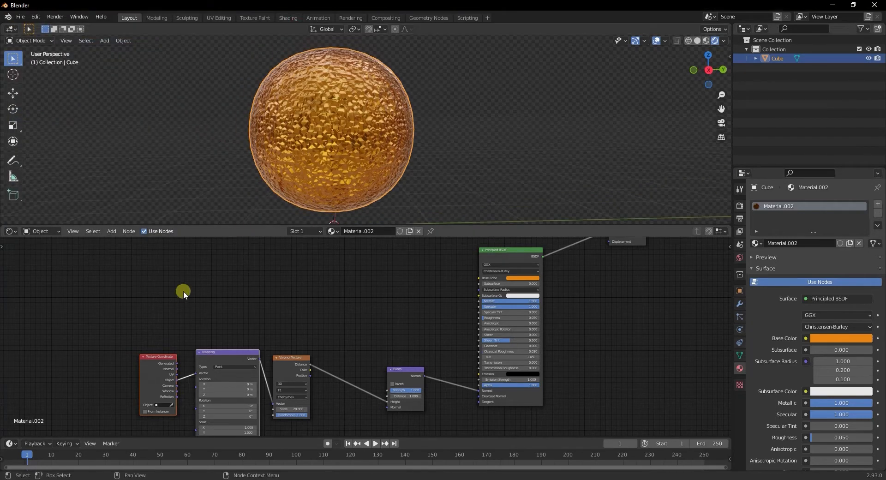
pyautogui.moveTo(183, 295); pyautogui.dragTo(211, 277, button='middle')
pyautogui.moveTo(386, 388); pyautogui.dragTo(346, 424, button='middle')
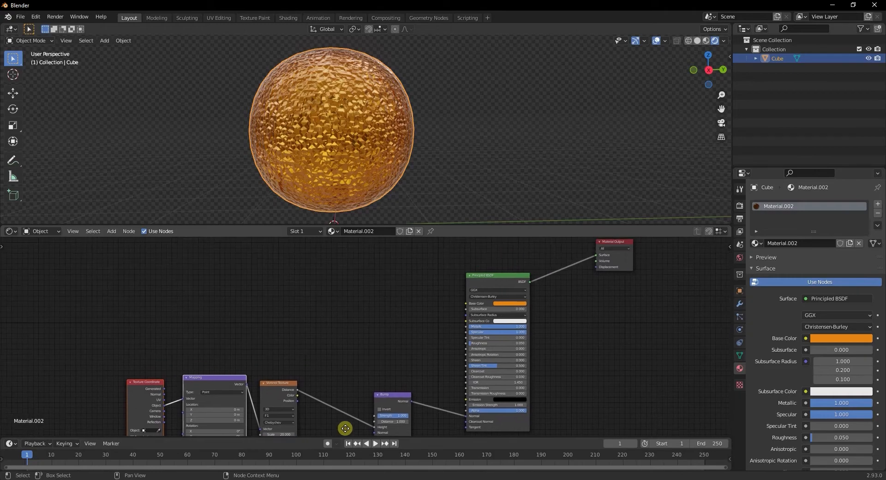
pyautogui.moveTo(206, 381); pyautogui.dragTo(271, 313, button='middle')
pyautogui.moveTo(222, 311); pyautogui.dragTo(131, 313)
pyautogui.moveTo(316, 310); pyautogui.dragTo(231, 320)
pyautogui.moveTo(164, 333); pyautogui.dragTo(186, 333)
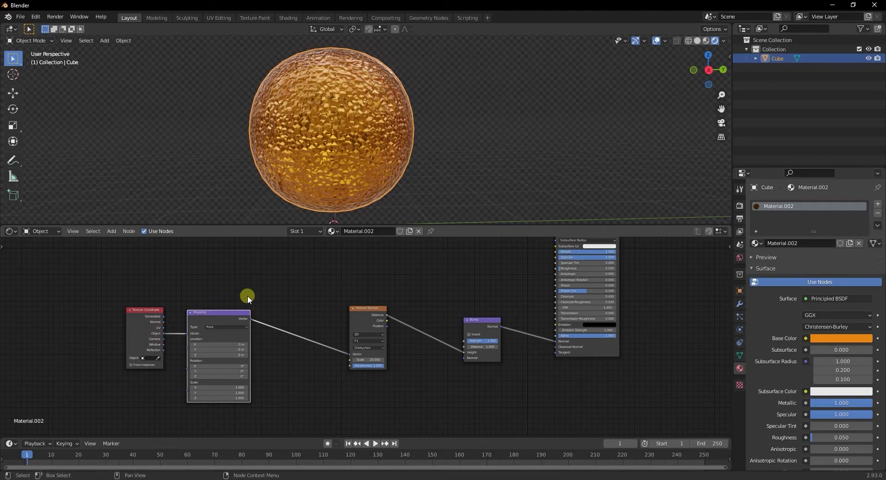
# - Examine the faceted gold surface of the sphere up close from several angles
pyautogui.moveTo(248, 293); pyautogui.dragTo(260, 299, button='middle')
pyautogui.moveTo(345, 303); pyautogui.dragTo(286, 352, button='middle')
pyautogui.moveTo(396, 184)
pyautogui.mouseDown(button='middle')
pyautogui.moveTo(356, 164)
pyautogui.moveTo(403, 172)
pyautogui.mouseUp(button='middle')
pyautogui.scroll(4, 279, 161)
pyautogui.moveTo(277, 161)
pyautogui.mouseDown(button='middle')
pyautogui.moveTo(358, 154)
pyautogui.moveTo(281, 148)
pyautogui.mouseUp(button='middle')
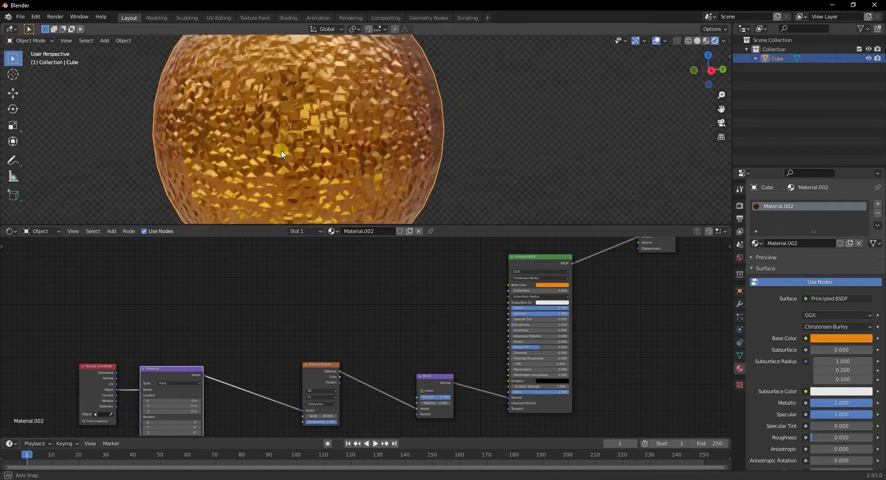
pyautogui.scroll(-2, 354, 170)
pyautogui.moveTo(387, 171); pyautogui.dragTo(324, 177, button='middle')
pyautogui.scroll(2, 325, 177)
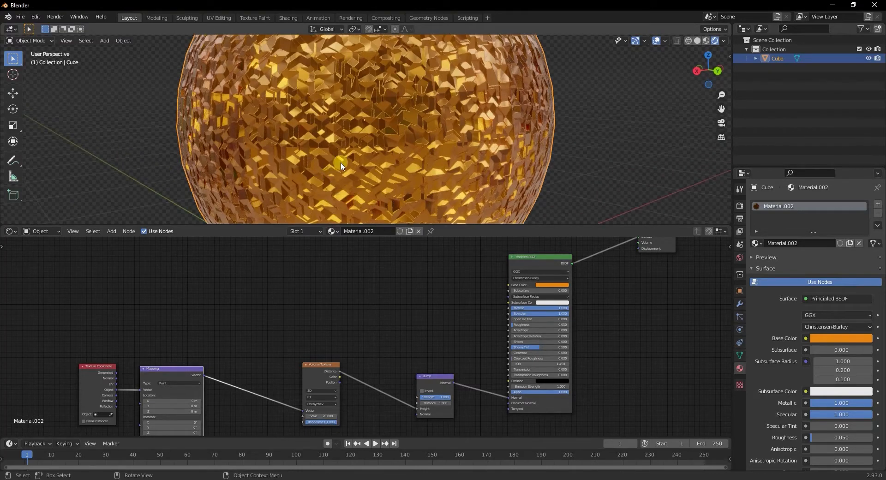
# - Move the Principled BSDF node down and away from the Material Output to make room between them
pyautogui.scroll(2, 346, 163)
pyautogui.click(370, 264)
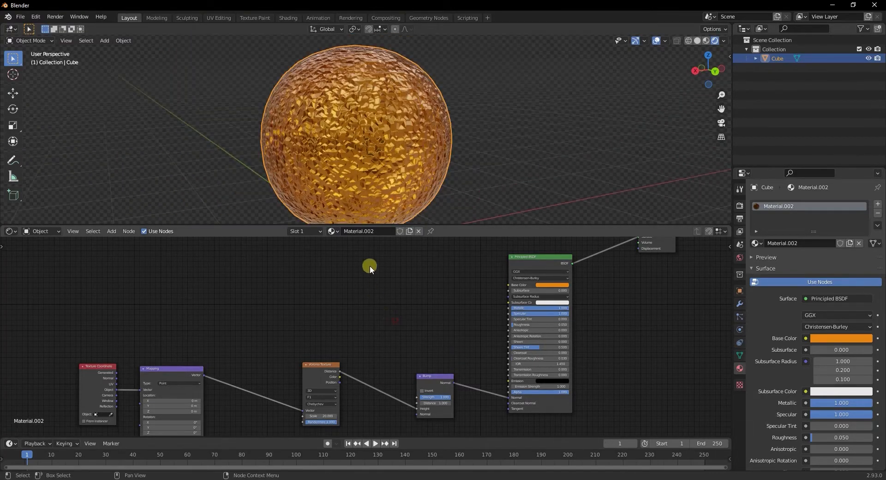
pyautogui.moveTo(402, 175); pyautogui.dragTo(413, 170, button='middle')
pyautogui.scroll(-2, 414, 170)
pyautogui.moveTo(378, 278); pyautogui.dragTo(308, 342, button='middle')
pyautogui.moveTo(460, 326); pyautogui.dragTo(431, 369)
pyautogui.moveTo(448, 155); pyautogui.dragTo(436, 154, button='middle')
# - Insert a Mix Shader between the Principled BSDF and the Material Output, with the Principled BSDF feeding its second Shader input
pyautogui.click(450, 303)
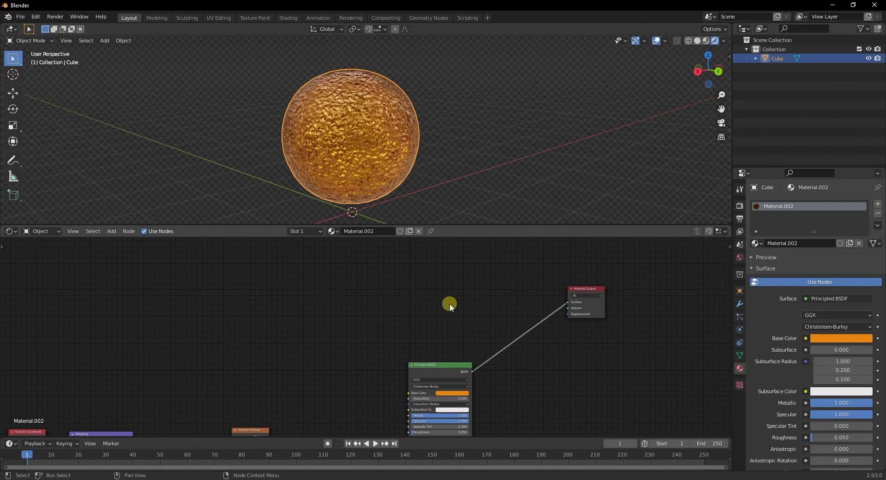
pyautogui.hotkey('shift', 'a')
pyautogui.click(449, 304)
pyautogui.write('mix')
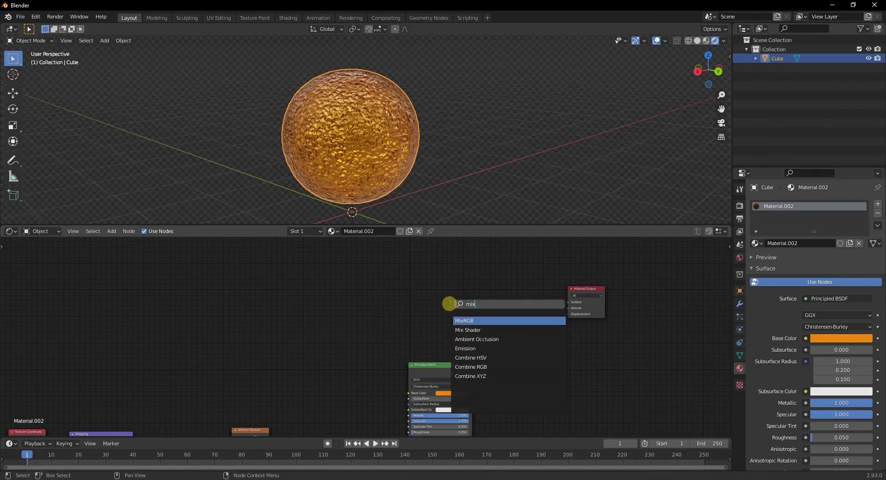
pyautogui.click(475, 329)
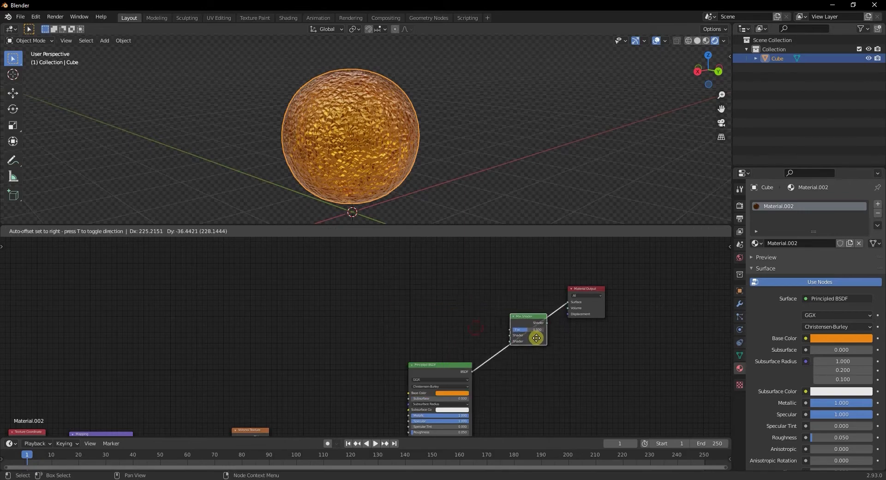
pyautogui.click(535, 336)
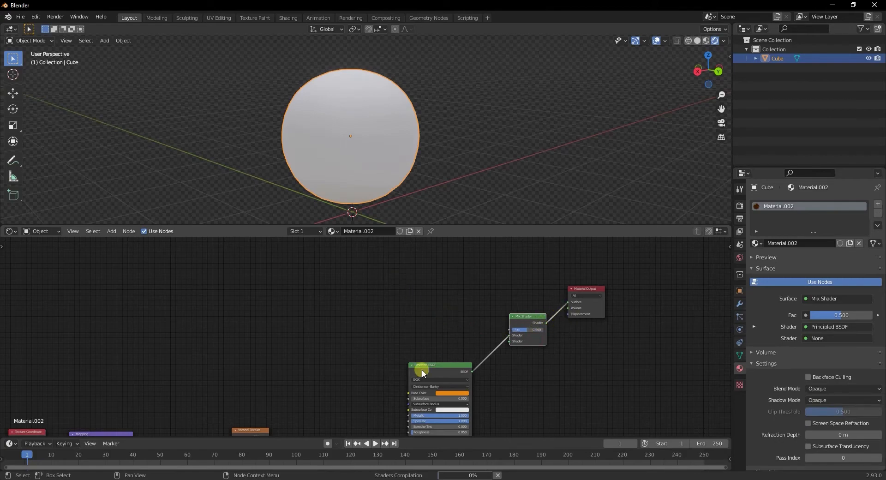
pyautogui.click(580, 300)
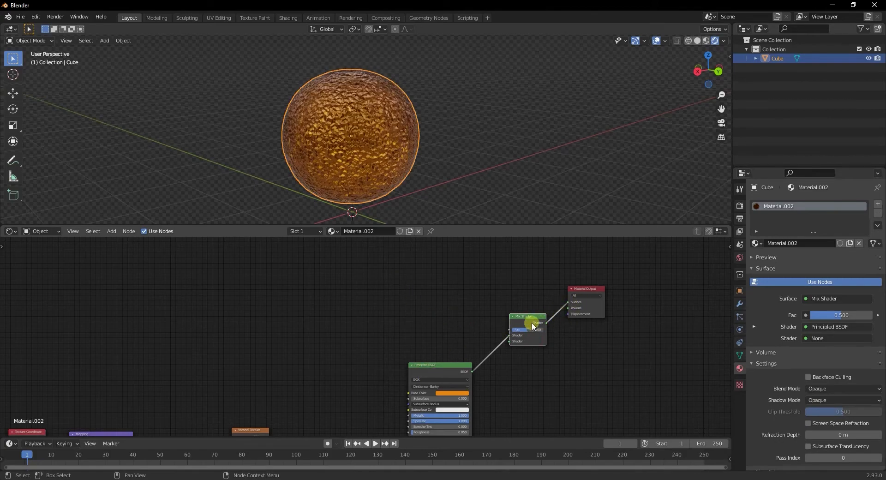
pyautogui.moveTo(509, 334); pyautogui.dragTo(513, 339)
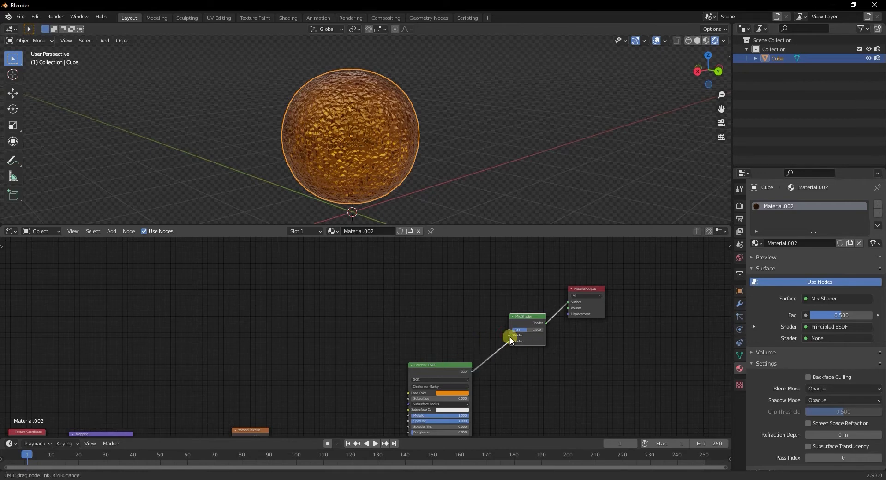
# - Add a Transparent BSDF node and link its BSDF output to the Mix Shader's first Shader input
pyautogui.moveTo(352, 302); pyautogui.dragTo(378, 300, button='middle')
pyautogui.hotkey('shift', 'a')
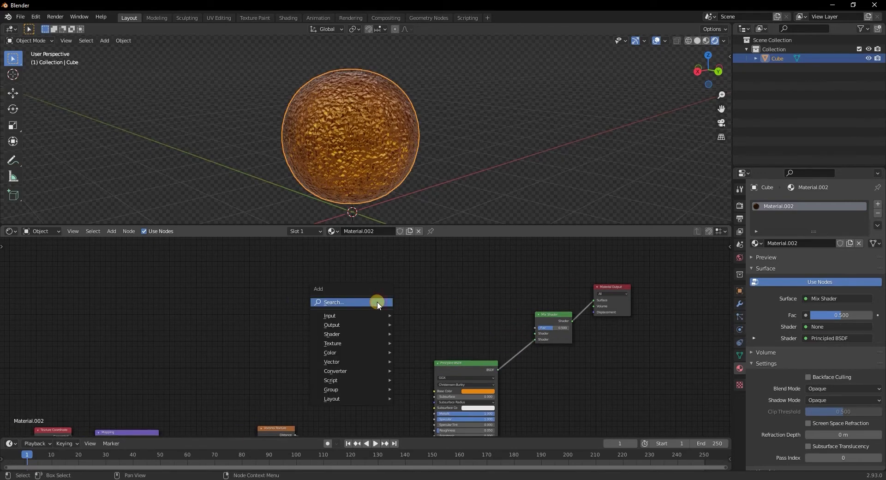
pyautogui.click(377, 302)
pyautogui.write('tran')
pyautogui.press('Down')
pyautogui.press('Return')
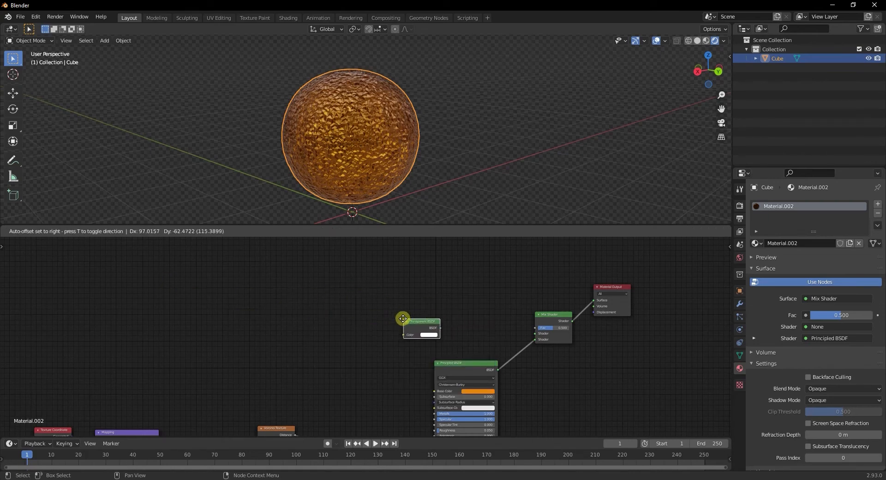
pyautogui.click(379, 311)
pyautogui.scroll(2, 379, 312)
pyautogui.moveTo(435, 316); pyautogui.dragTo(592, 331)
pyautogui.moveTo(390, 307); pyautogui.dragTo(350, 369)
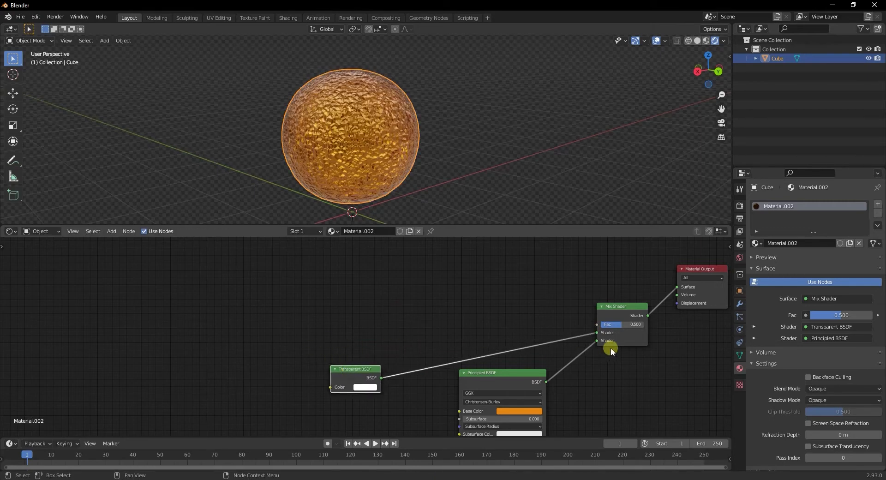
# - Arrange the Transparent BSDF directly above the Principled BSDF, leaving free space above both nodes
pyautogui.moveTo(610, 347); pyautogui.dragTo(512, 343, button='middle')
pyautogui.scroll(3, 432, 327)
pyautogui.moveTo(430, 327); pyautogui.dragTo(464, 330, button='middle')
pyautogui.scroll(-4, 373, 315)
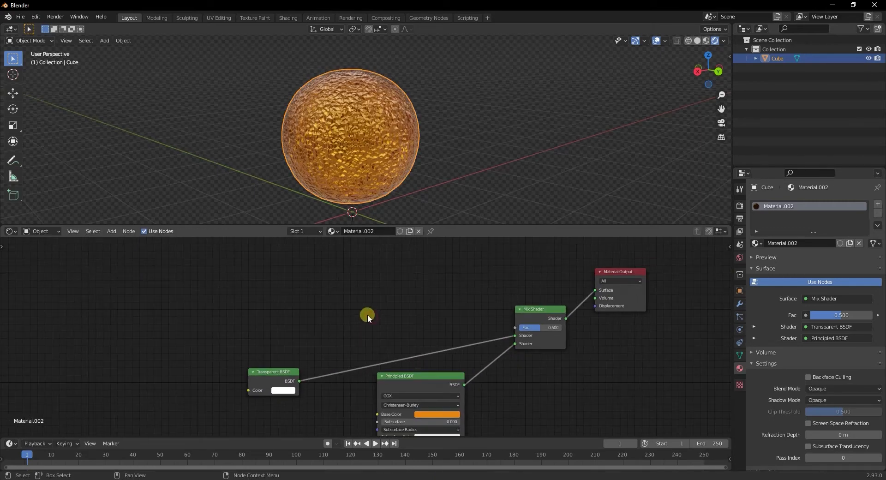
pyautogui.moveTo(341, 181); pyautogui.dragTo(360, 173, button='middle')
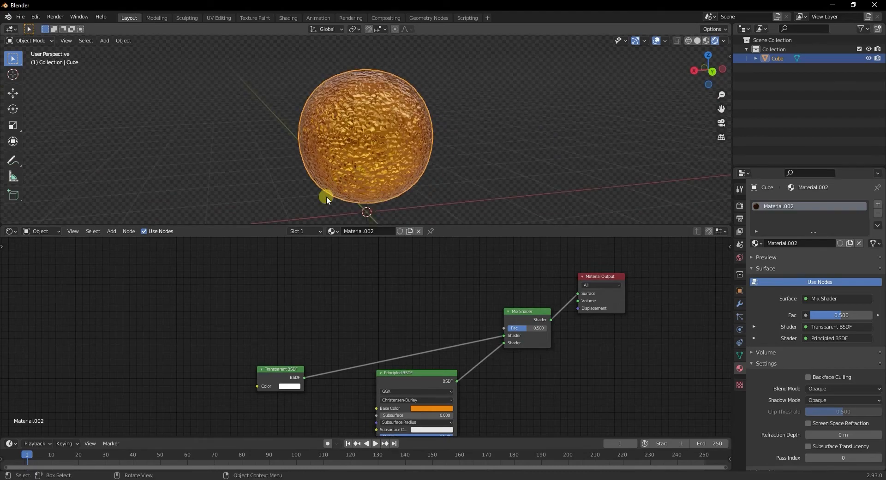
pyautogui.moveTo(274, 371); pyautogui.dragTo(393, 333)
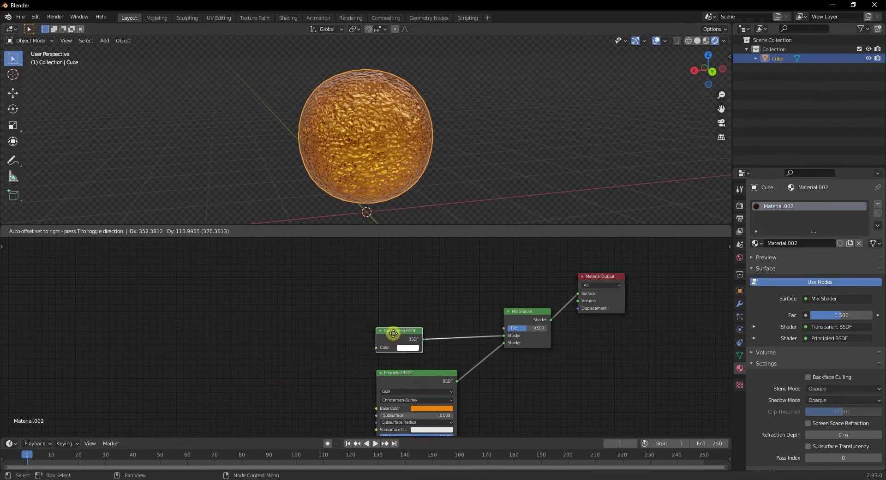
pyautogui.moveTo(375, 155)
pyautogui.mouseDown(button='middle')
pyautogui.moveTo(356, 158)
pyautogui.moveTo(405, 154)
pyautogui.moveTo(391, 162)
pyautogui.mouseUp(button='middle')
pyautogui.moveTo(338, 153); pyautogui.dragTo(333, 283, button='middle')
pyautogui.moveTo(410, 363); pyautogui.dragTo(379, 392)
pyautogui.moveTo(384, 333); pyautogui.dragTo(357, 369)
# - Add a ColorRamp node above the Transparent BSDF and link its Color output to the Mix Shader's Fac
pyautogui.hotkey('shift', 'a')
pyautogui.write('color')
pyautogui.click(336, 317)
pyautogui.click(366, 290)
pyautogui.moveTo(389, 284); pyautogui.dragTo(503, 327)
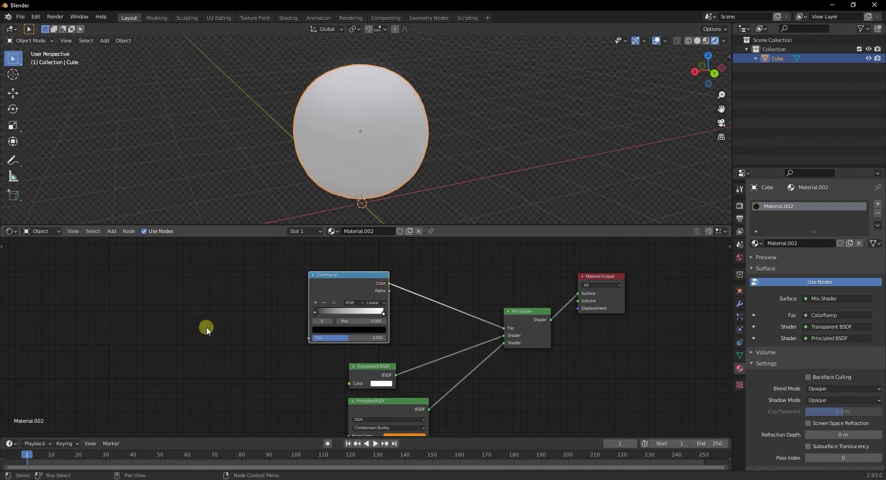
# - Add a Musgrave Texture node before the ColorRamp and link its Height output to the ColorRamp's Fac
pyautogui.moveTo(194, 326); pyautogui.dragTo(238, 338, button='middle')
pyautogui.click(237, 337)
pyautogui.hotkey('shift', 'a')
pyautogui.click(231, 335)
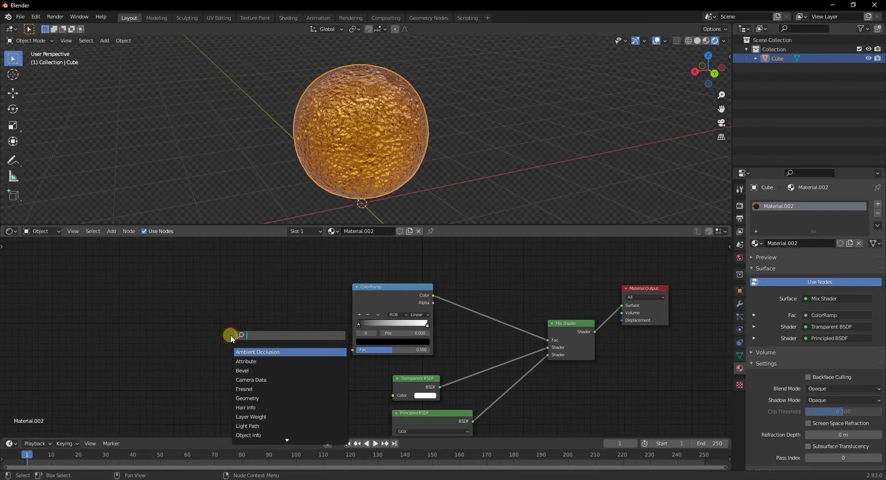
pyautogui.write('mus')
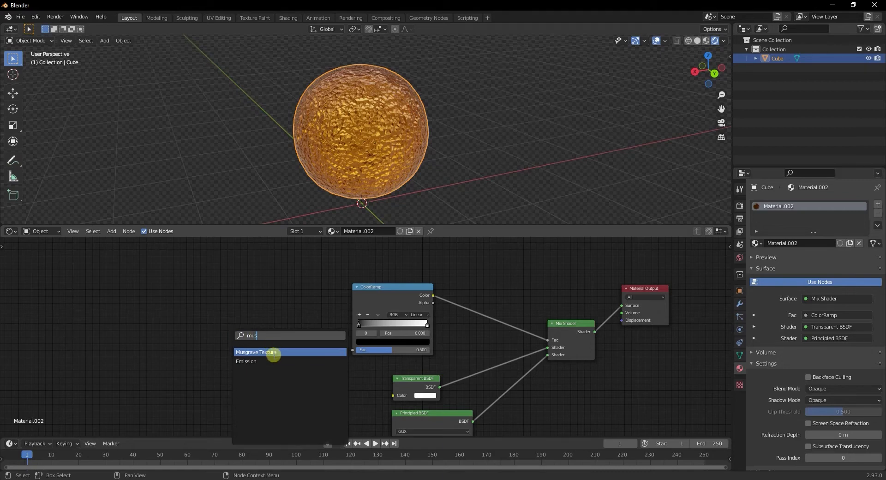
pyautogui.click(274, 354)
pyautogui.click(256, 351)
pyautogui.moveTo(289, 372); pyautogui.dragTo(302, 358, button='middle')
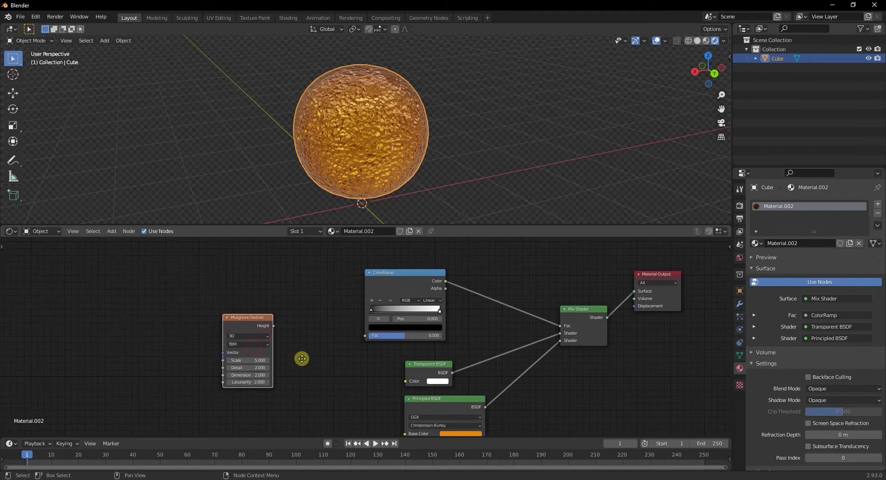
pyautogui.moveTo(273, 324); pyautogui.dragTo(371, 335)
# - Set the material's Blend Mode to Alpha Blend and its Shadow Mode to Alpha Hashed
pyautogui.moveTo(401, 188); pyautogui.dragTo(387, 174, button='middle')
pyautogui.moveTo(301, 347); pyautogui.dragTo(312, 340, button='middle')
pyautogui.moveTo(358, 200); pyautogui.dragTo(381, 131, button='middle')
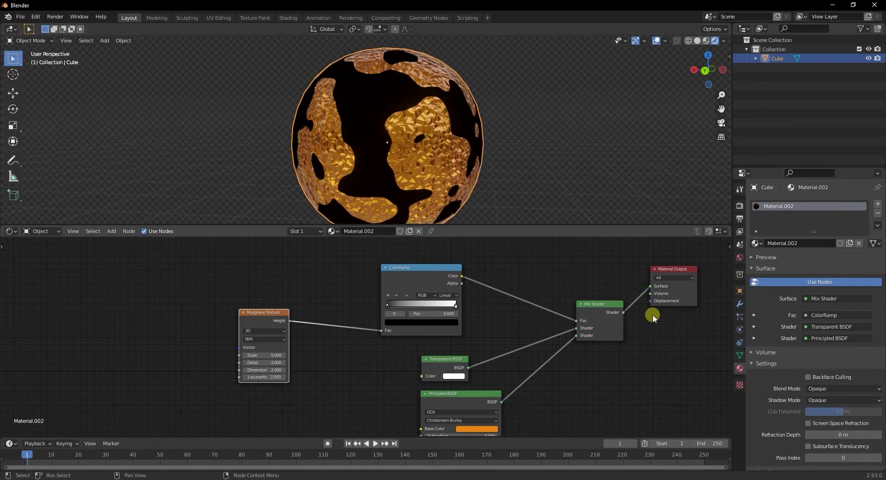
pyautogui.moveTo(363, 153); pyautogui.dragTo(327, 156, button='middle')
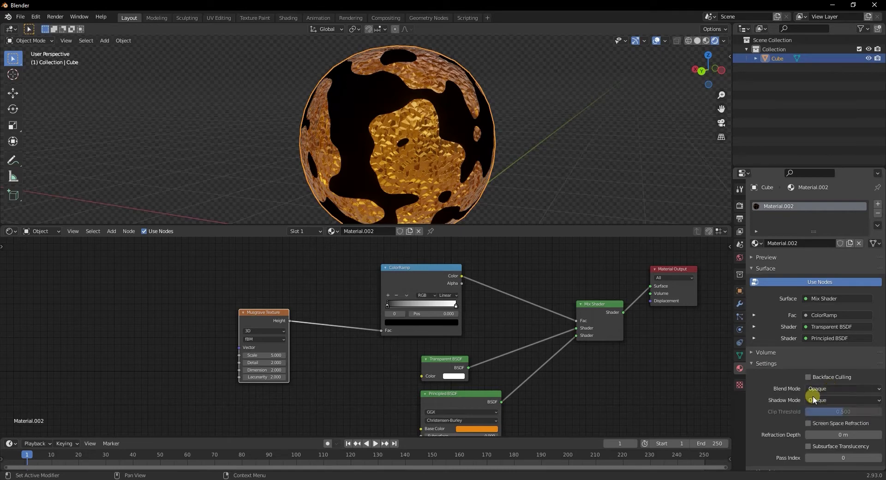
pyautogui.click(766, 364)
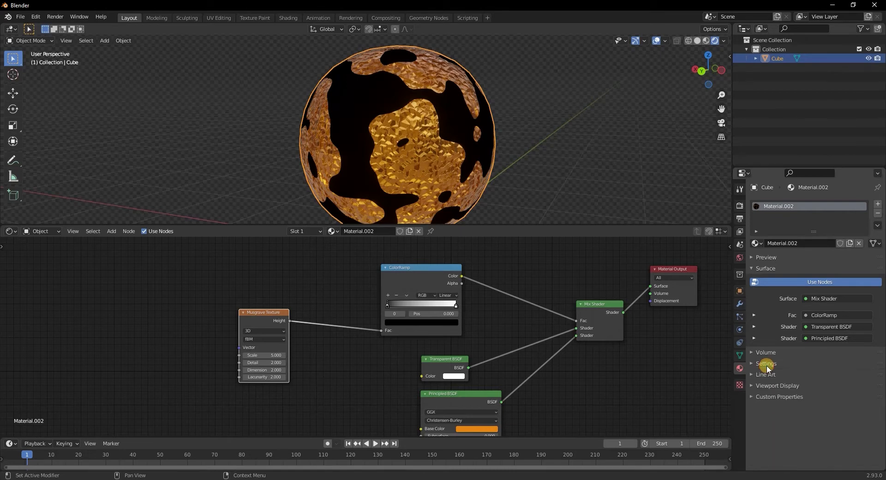
pyautogui.click(767, 364)
pyautogui.click(829, 391)
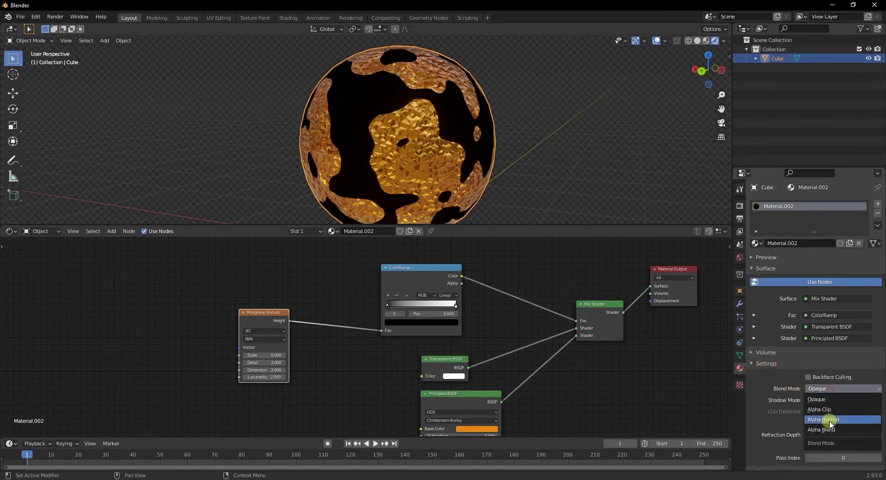
pyautogui.click(825, 434)
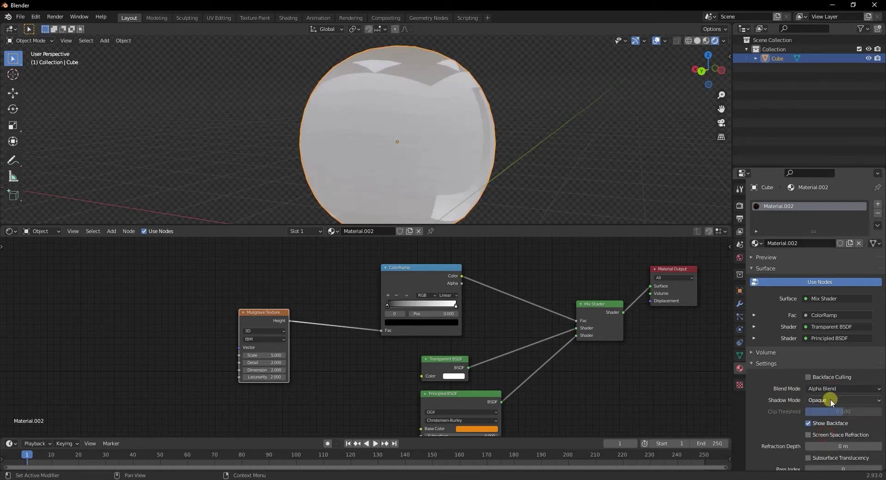
pyautogui.click(815, 400)
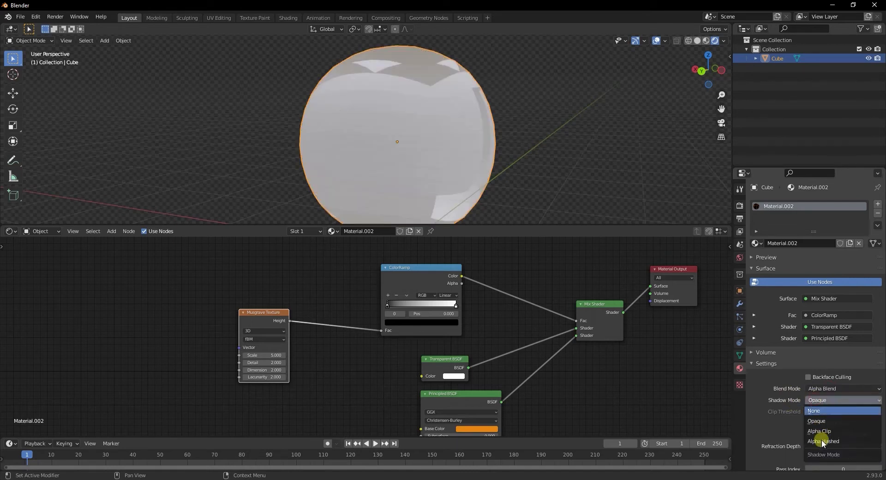
pyautogui.click(818, 441)
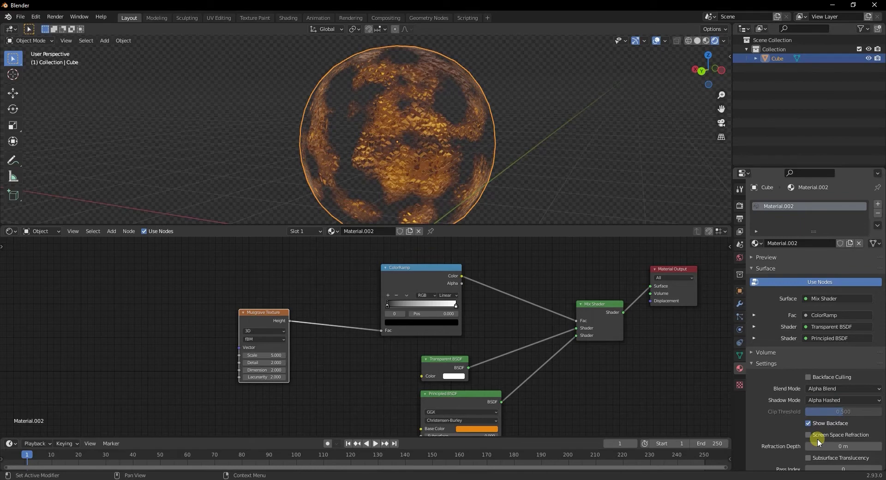
# - Enable Screen Space Refraction and Subsurface Translucency in the material's settings
pyautogui.scroll(-2, 801, 416)
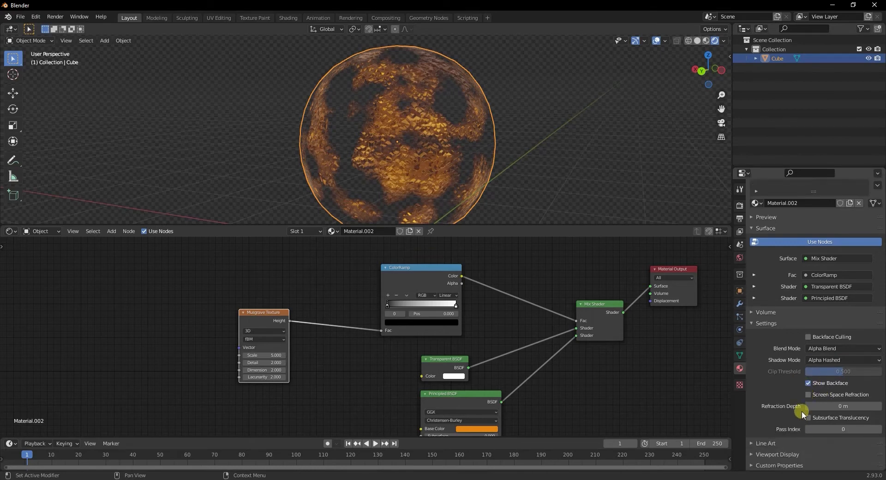
pyautogui.click(808, 395)
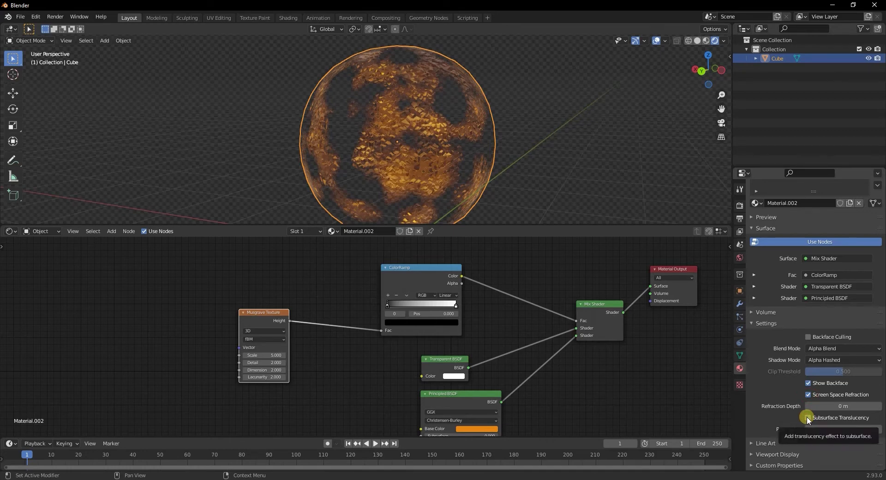
pyautogui.click(807, 418)
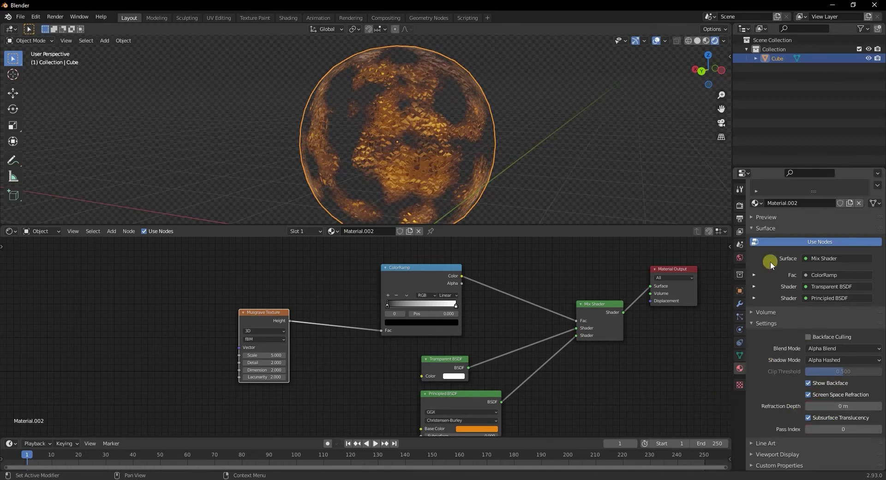
# - Enable Refraction under Screen Space Reflections in the Eevee render settings
pyautogui.moveTo(506, 148); pyautogui.dragTo(566, 145, button='middle')
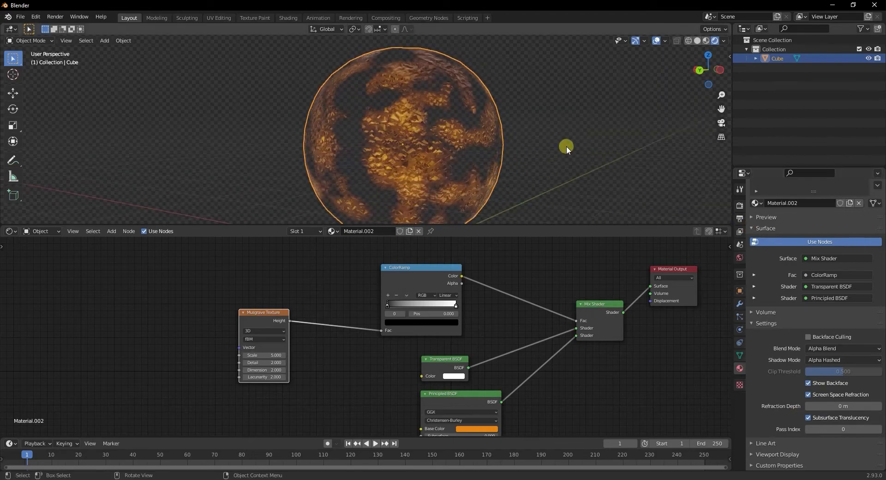
pyautogui.click(524, 168)
pyautogui.moveTo(524, 168); pyautogui.dragTo(511, 168, button='middle')
pyautogui.scroll(2, 511, 168)
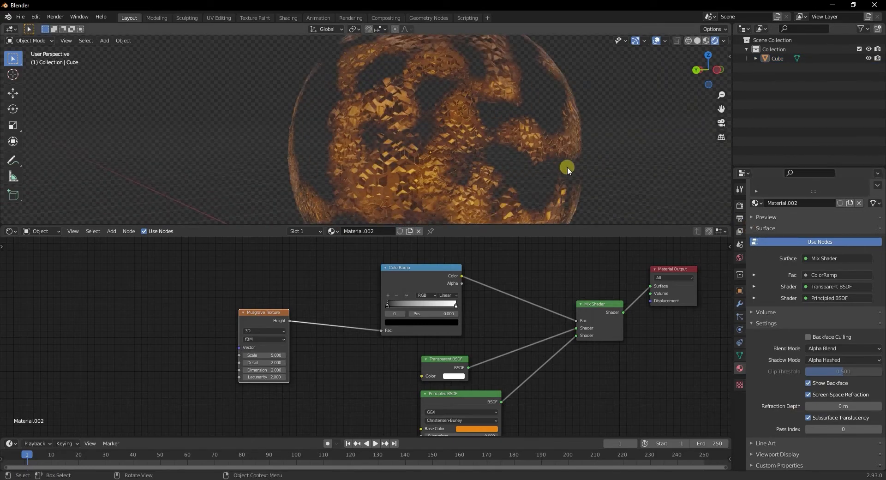
pyautogui.moveTo(576, 165); pyautogui.dragTo(664, 180, button='middle')
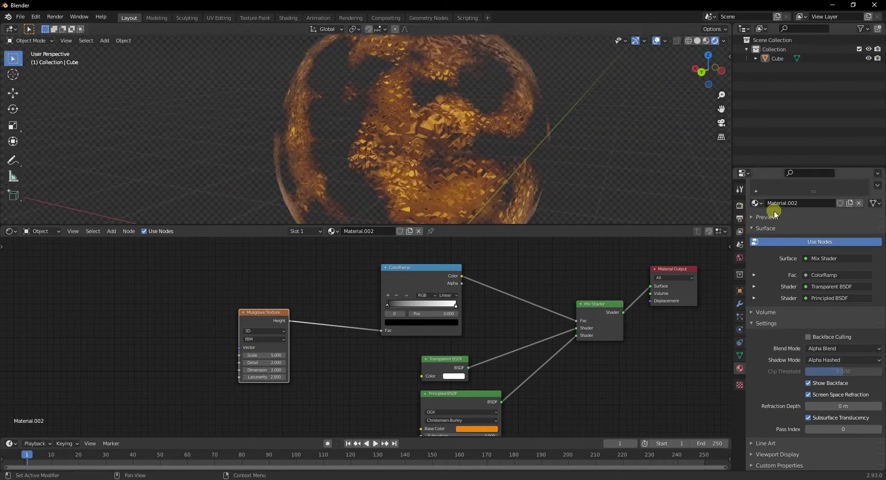
pyautogui.click(739, 204)
pyautogui.click(751, 305)
pyautogui.click(803, 319)
# - Examine the partly transparent gold sphere from several angles and distances, along with the Musgrave and ColorRamp nodes
pyautogui.moveTo(558, 156); pyautogui.dragTo(523, 151, button='middle')
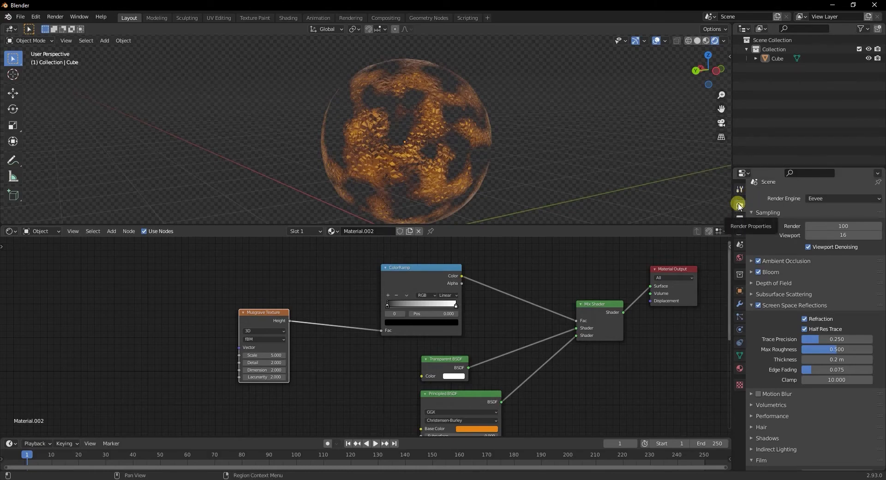
pyautogui.scroll(2, 299, 392)
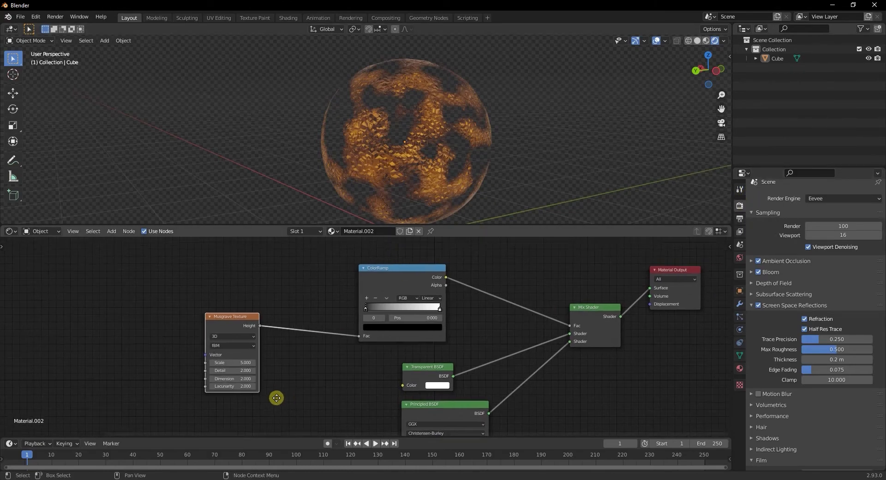
pyautogui.scroll(3, 272, 314)
pyautogui.moveTo(426, 169); pyautogui.dragTo(370, 185, button='middle')
pyautogui.scroll(-2, 433, 170)
pyautogui.moveTo(212, 305); pyautogui.dragTo(251, 299, button='middle')
pyautogui.scroll(2, 364, 152)
pyautogui.moveTo(430, 155); pyautogui.dragTo(473, 162, button='middle')
pyautogui.scroll(3, 436, 192)
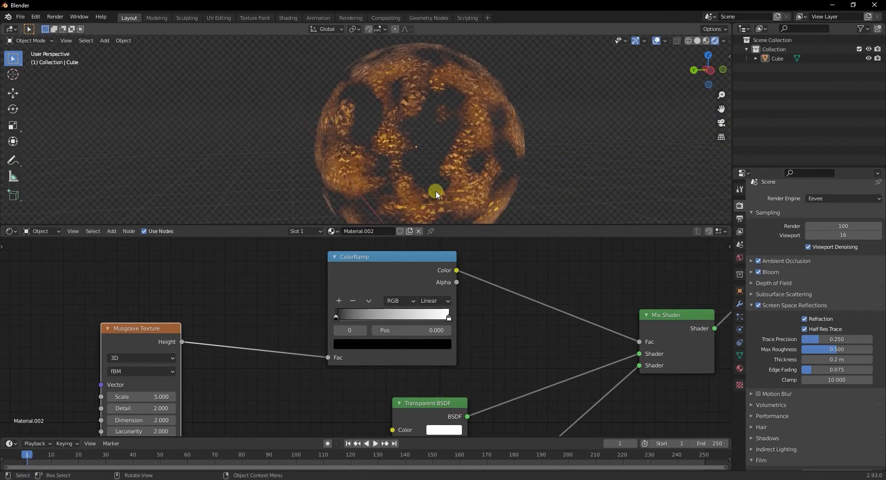
pyautogui.scroll(-2, 435, 190)
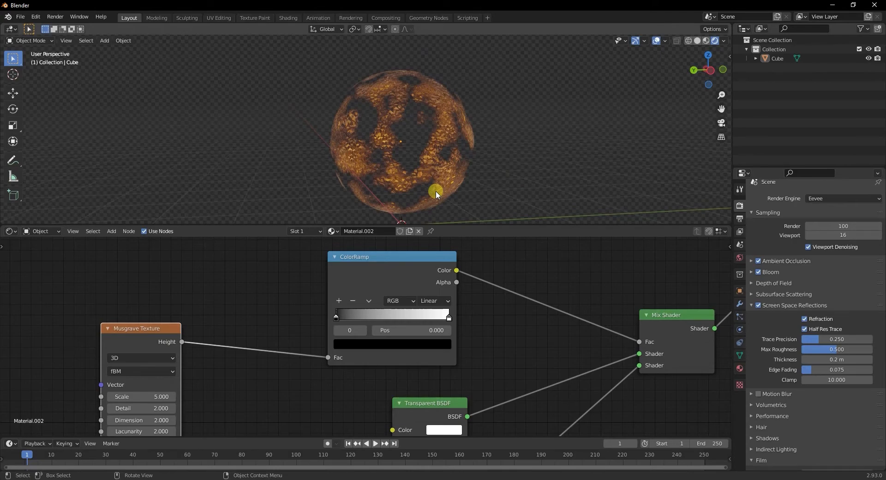
pyautogui.scroll(4, 436, 191)
pyautogui.moveTo(435, 191)
pyautogui.mouseDown(button='middle')
pyautogui.moveTo(370, 174)
pyautogui.moveTo(418, 162)
pyautogui.moveTo(450, 183)
pyautogui.mouseUp(button='middle')
pyautogui.scroll(-2, 419, 164)
pyautogui.scroll(2, 450, 184)
pyautogui.scroll(-4, 451, 185)
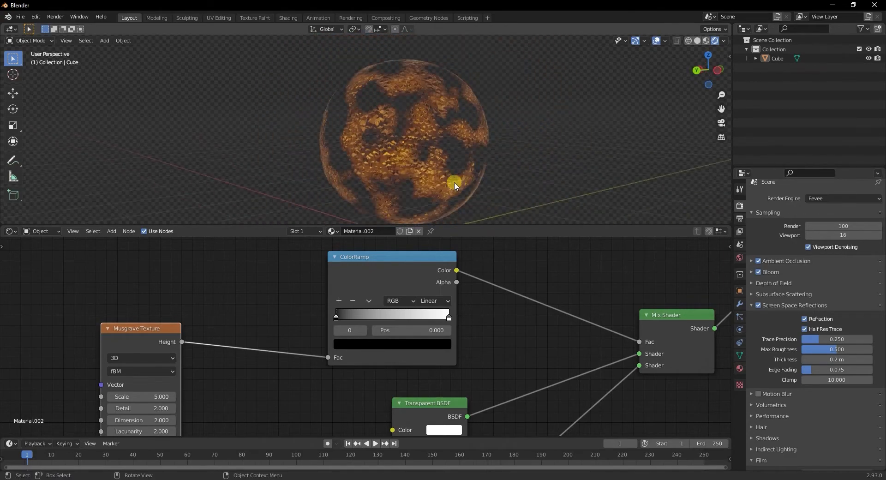
# - Try flipping the ColorRamp's gradient to swap the solid and transparent patches
pyautogui.moveTo(340, 319)
pyautogui.mouseDown()
pyautogui.moveTo(361, 318)
pyautogui.moveTo(336, 317)
pyautogui.mouseUp()
pyautogui.click(370, 301)
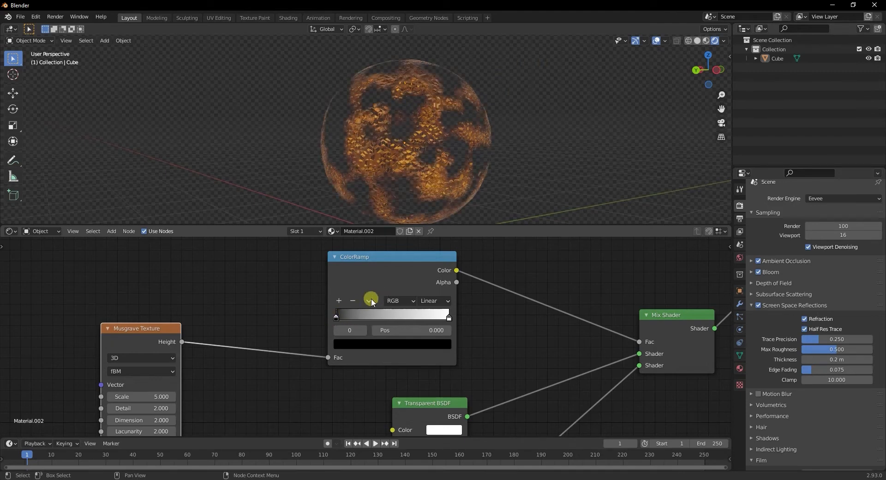
pyautogui.click(380, 314)
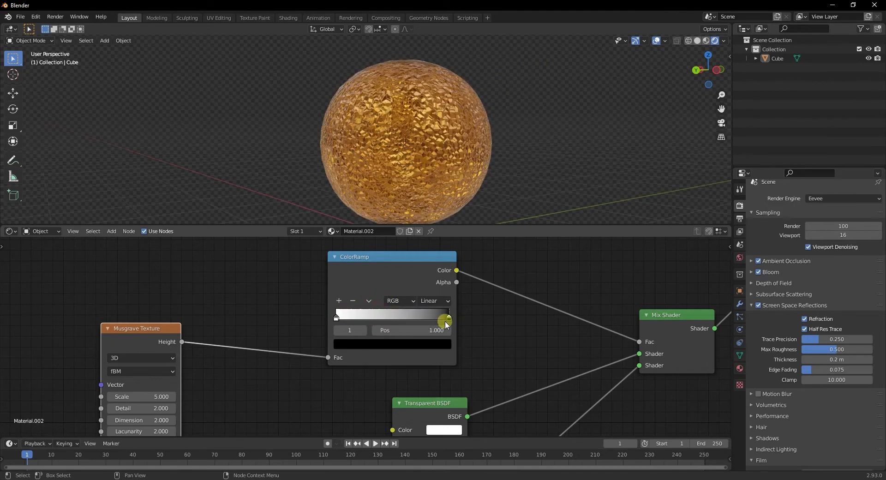
# - Adjust the ColorRamp stops to reshape the patches, leaving the black stop at position 0.100
pyautogui.moveTo(408, 315); pyautogui.dragTo(370, 321)
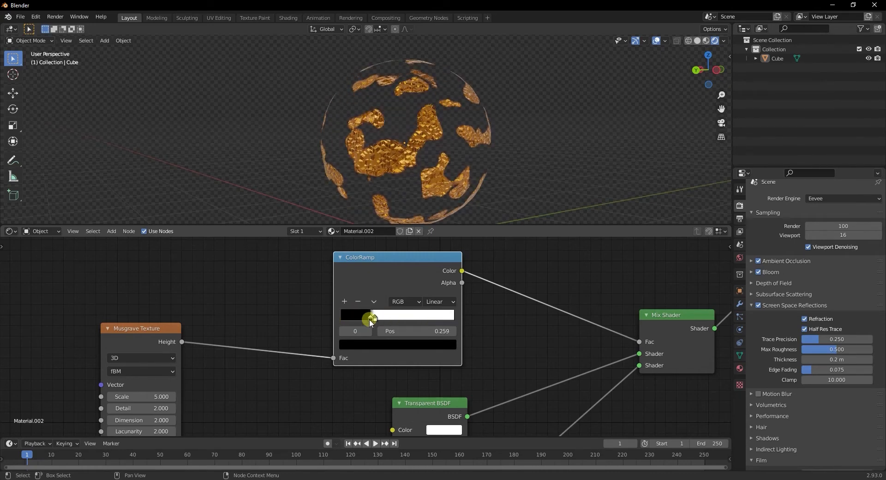
pyautogui.moveTo(365, 192); pyautogui.dragTo(422, 150, button='middle')
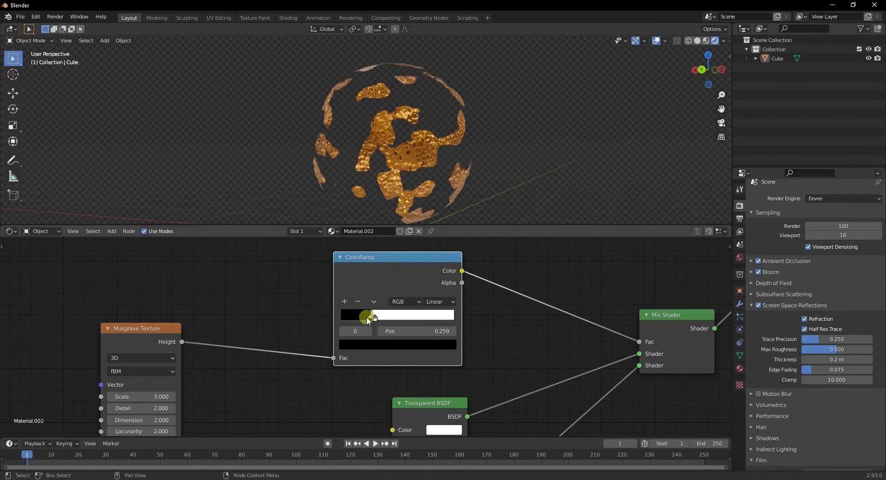
pyautogui.moveTo(370, 317)
pyautogui.mouseDown()
pyautogui.moveTo(382, 321)
pyautogui.moveTo(352, 319)
pyautogui.mouseUp()
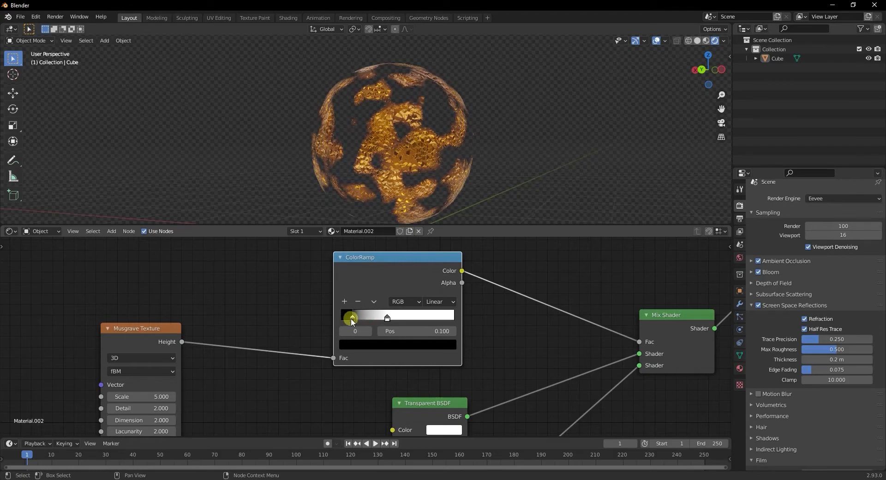
pyautogui.moveTo(405, 148); pyautogui.dragTo(378, 178, button='middle')
pyautogui.scroll(1, 369, 332)
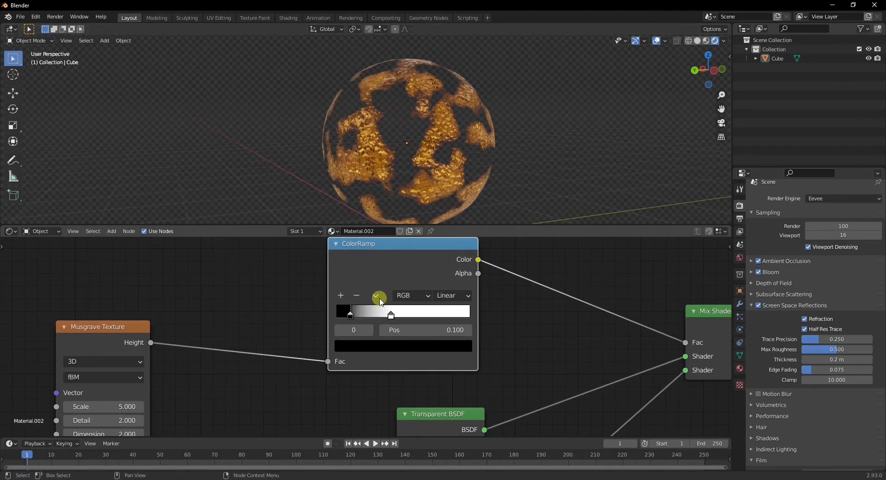
# - Move the ColorRamp's white stop to position 0.250 and inspect the gold patch edges up close
pyautogui.moveTo(389, 318); pyautogui.dragTo(372, 315)
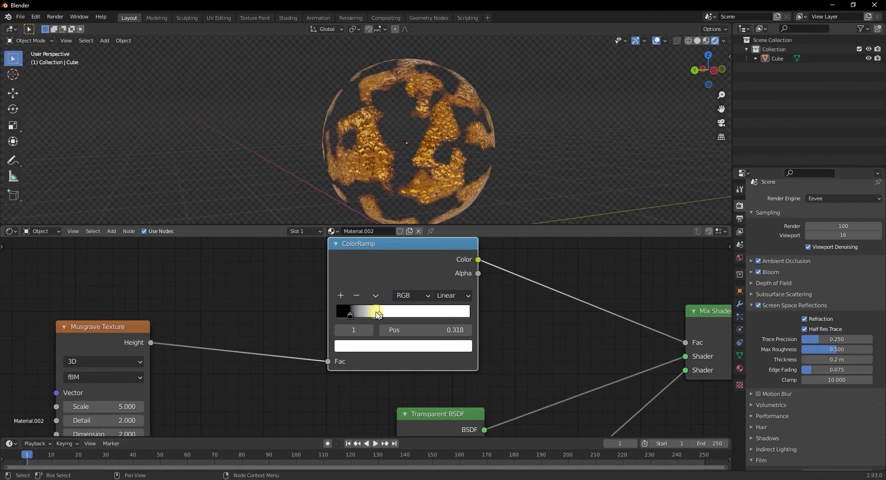
pyautogui.moveTo(372, 315); pyautogui.dragTo(370, 315)
pyautogui.moveTo(329, 143); pyautogui.dragTo(396, 149, button='middle')
pyautogui.scroll(3, 387, 153)
pyautogui.scroll(2, 389, 161)
pyautogui.scroll(2, 393, 151)
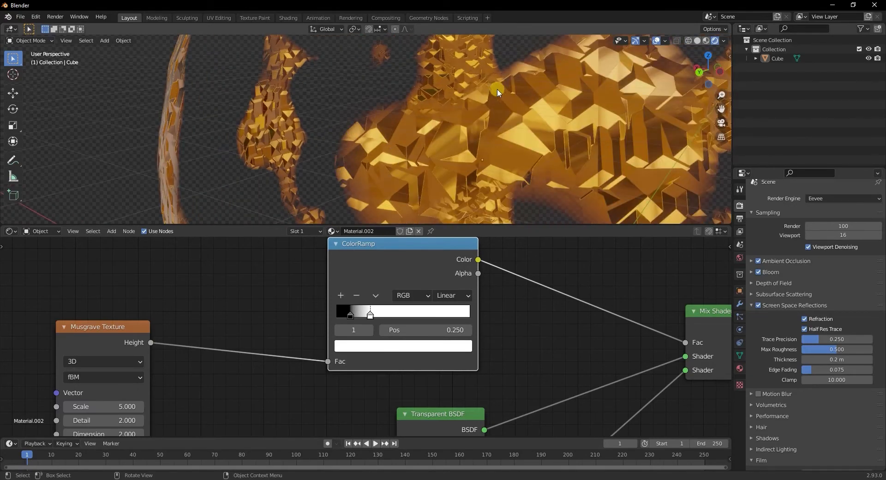
pyautogui.scroll(-3, 497, 89)
pyautogui.moveTo(481, 97)
pyautogui.mouseDown(button='middle')
pyautogui.moveTo(428, 100)
pyautogui.moveTo(466, 97)
pyautogui.mouseUp(button='middle')
pyautogui.scroll(-4, 428, 99)
pyautogui.scroll(2, 372, 295)
# - Sharpen the patch edges by setting the ColorRamp's black stop to 0.123 with the white stop close beside it
pyautogui.moveTo(370, 314); pyautogui.dragTo(351, 312)
pyautogui.scroll(-3, 392, 192)
pyautogui.moveTo(392, 191); pyautogui.dragTo(411, 174, button='middle')
pyautogui.scroll(4, 411, 174)
pyautogui.click(454, 290)
pyautogui.click(474, 289)
# - Set the Musgrave Texture's Scale to 2 and check the larger patches around the sphere
pyautogui.moveTo(157, 351); pyautogui.dragTo(280, 306, button='middle')
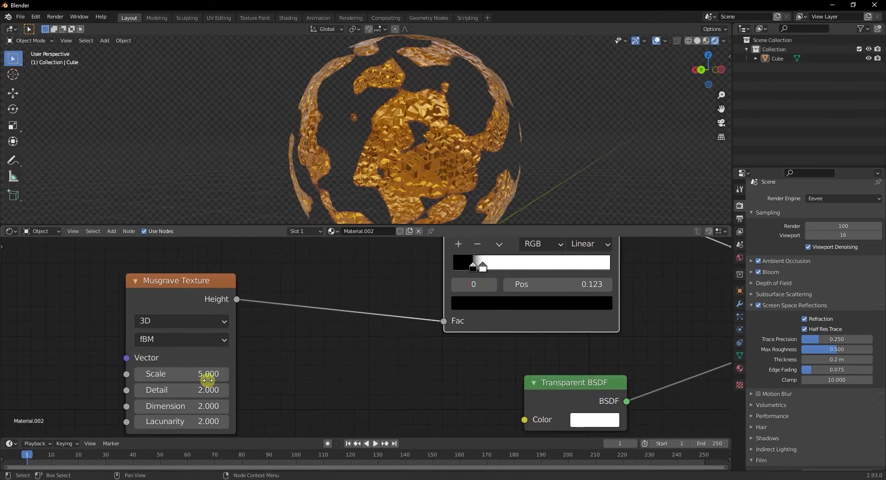
pyautogui.click(208, 374)
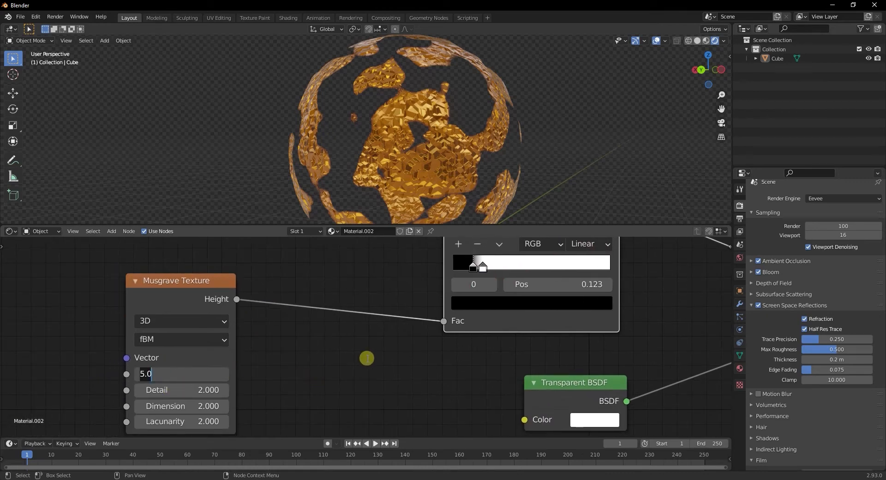
pyautogui.write('2')
pyautogui.press('Return')
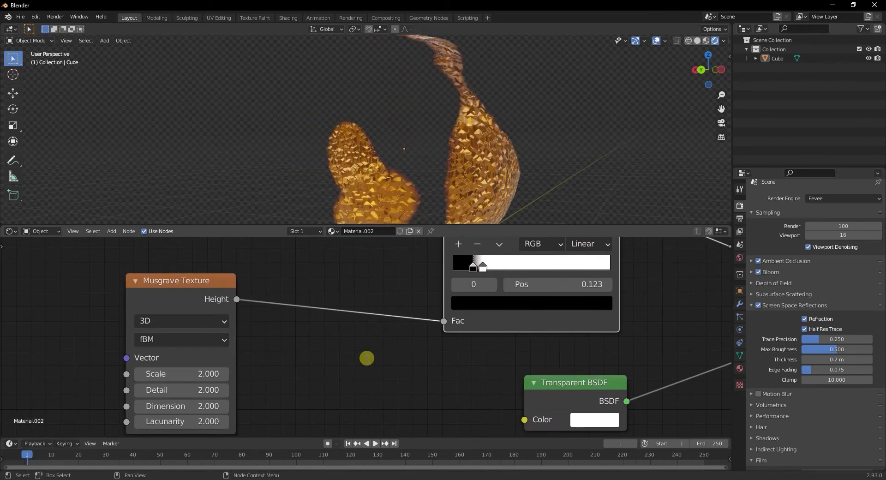
pyautogui.scroll(-2, 356, 143)
pyautogui.moveTo(356, 143); pyautogui.dragTo(296, 225, button='middle')
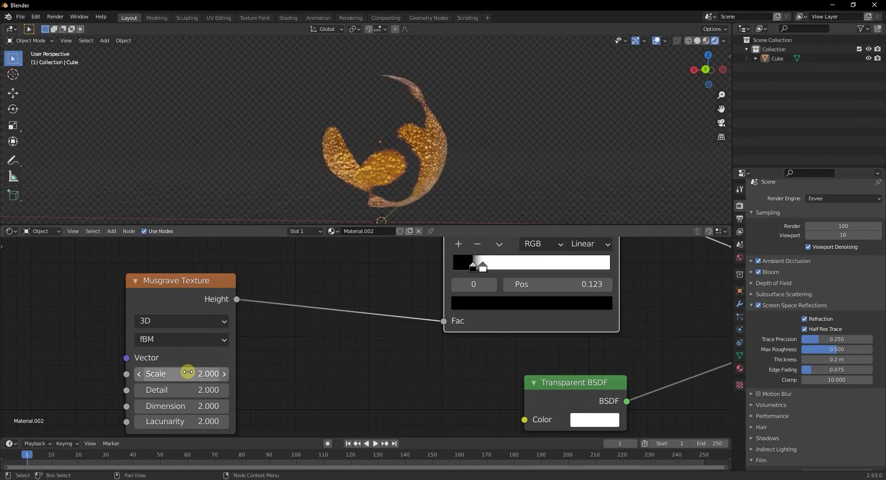
pyautogui.moveTo(328, 366); pyautogui.dragTo(366, 368, button='middle')
pyautogui.scroll(-2, 382, 175)
pyautogui.moveTo(386, 168); pyautogui.dragTo(371, 177, button='middle')
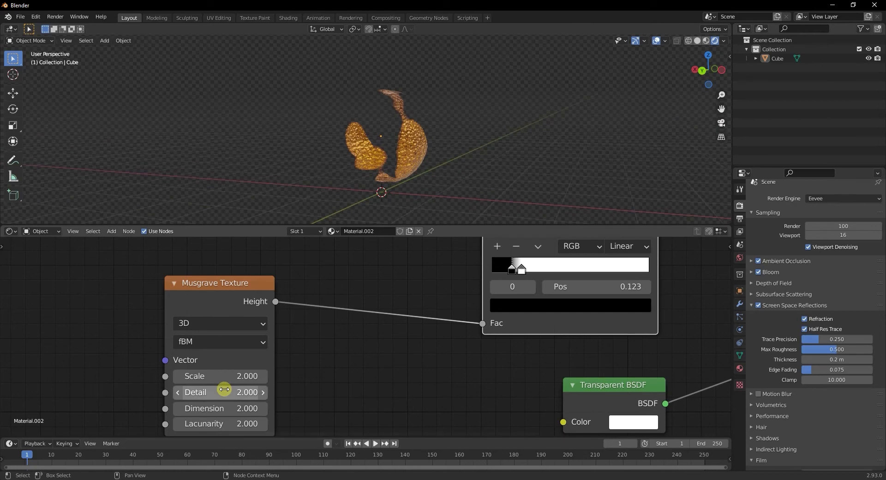
# - Lower the Musgrave Texture's Lacunarity to 1.000
pyautogui.moveTo(223, 425); pyautogui.dragTo(212, 428)
pyautogui.moveTo(350, 148); pyautogui.dragTo(362, 177, button='middle')
pyautogui.scroll(-1, 387, 257)
pyautogui.hscroll(-1, 371, 281)
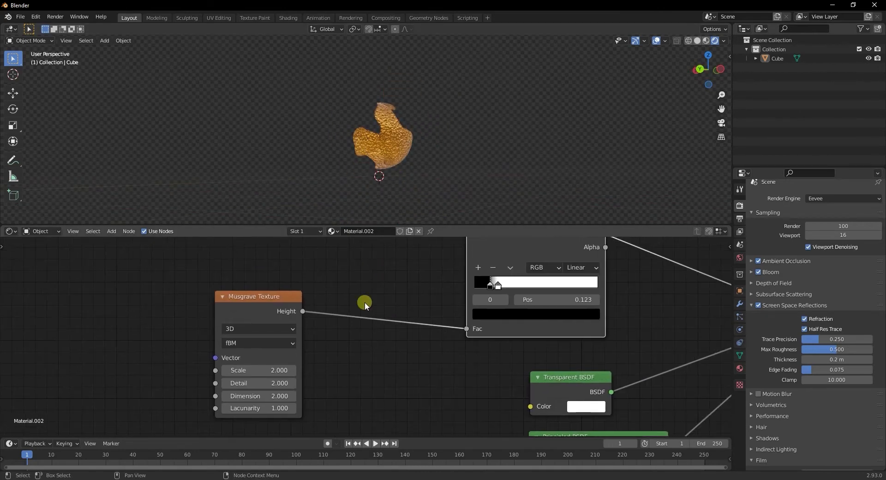
# - Enlarge the timeline area and switch the Voronoi Texture's dimensions to 4D
pyautogui.moveTo(109, 437); pyautogui.dragTo(142, 356)
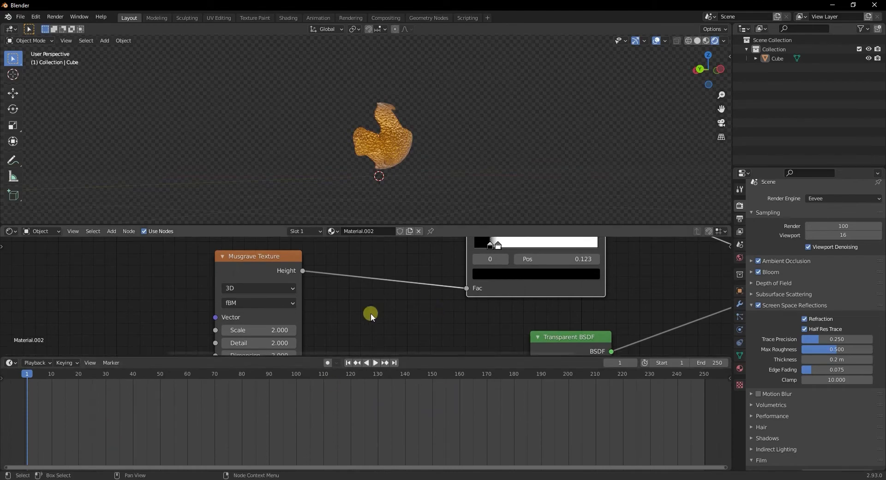
pyautogui.scroll(-5, 359, 303)
pyautogui.scroll(4, 363, 303)
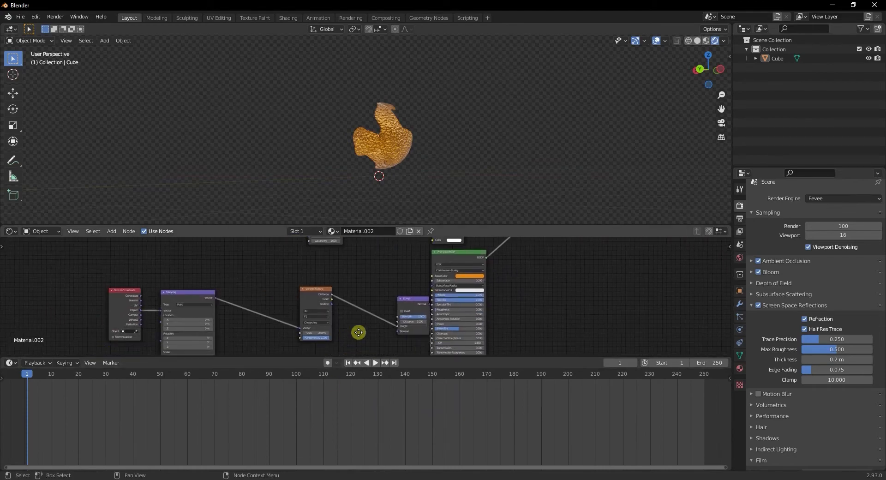
pyautogui.scroll(6, 435, 83)
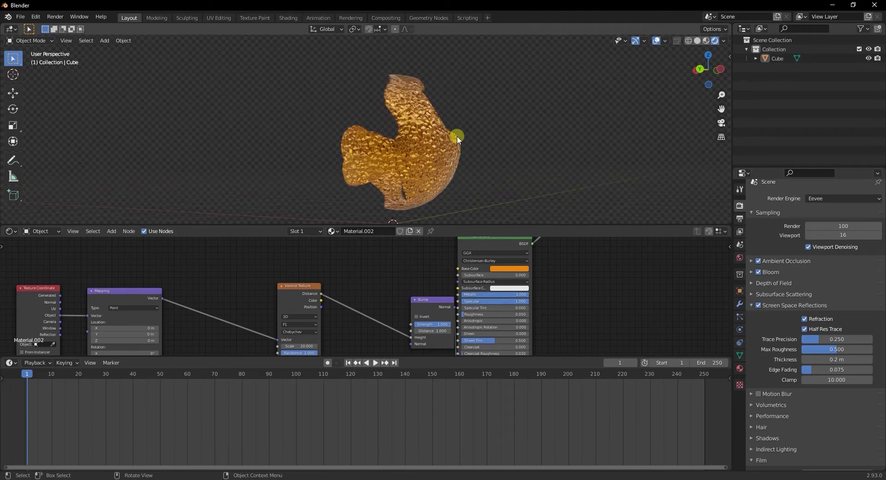
pyautogui.scroll(3, 379, 100)
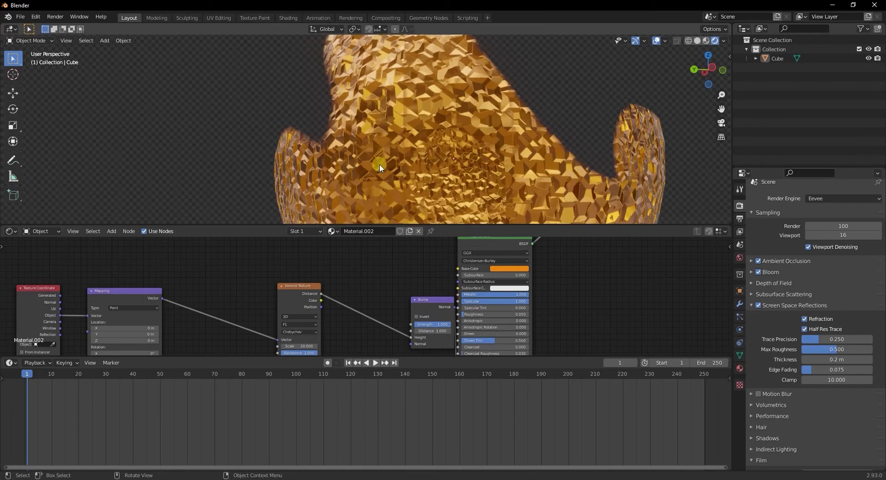
pyautogui.click(305, 316)
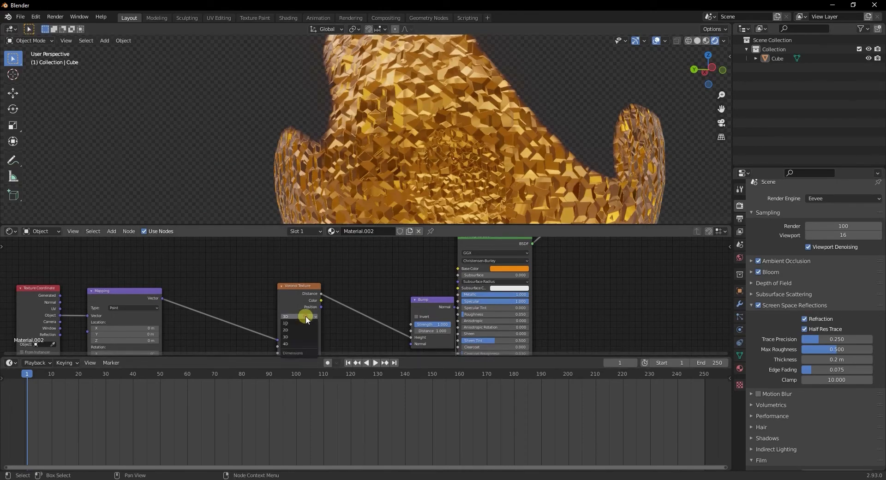
pyautogui.click(291, 344)
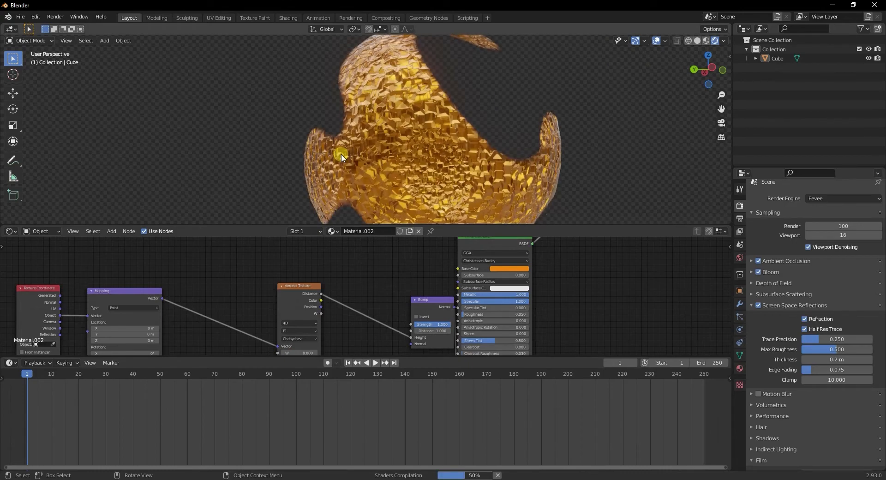
pyautogui.moveTo(361, 145)
pyautogui.mouseDown(button='middle')
pyautogui.moveTo(377, 139)
pyautogui.moveTo(360, 135)
pyautogui.mouseUp(button='middle')
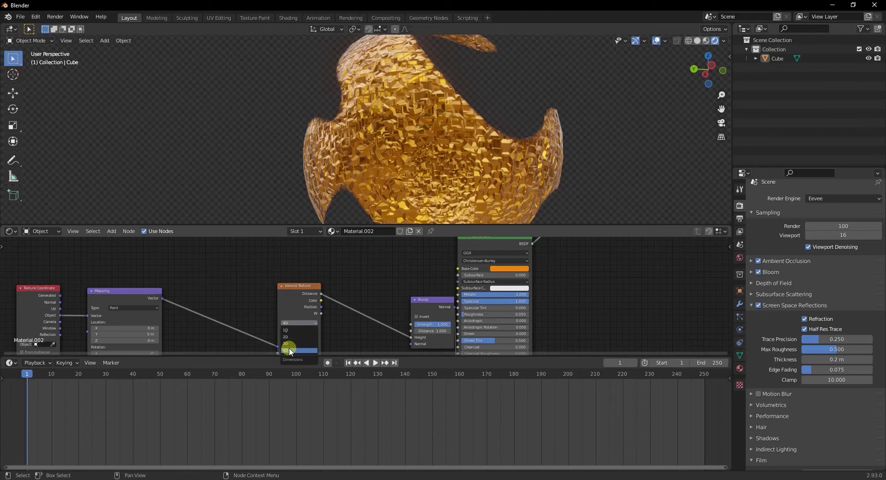
pyautogui.click(290, 352)
# - Insert a keyframe on the Voronoi Texture's W value of 0 at frame 1
pyautogui.moveTo(363, 329); pyautogui.dragTo(346, 300, button='middle')
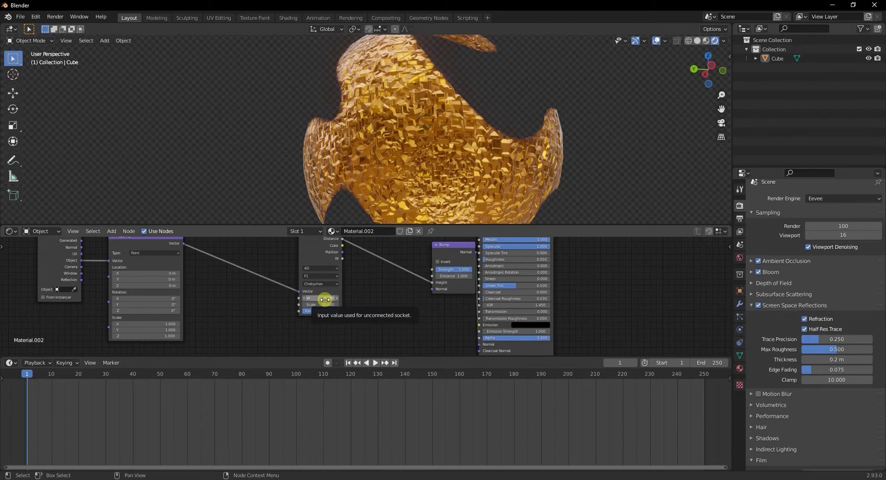
pyautogui.rightClick(325, 299)
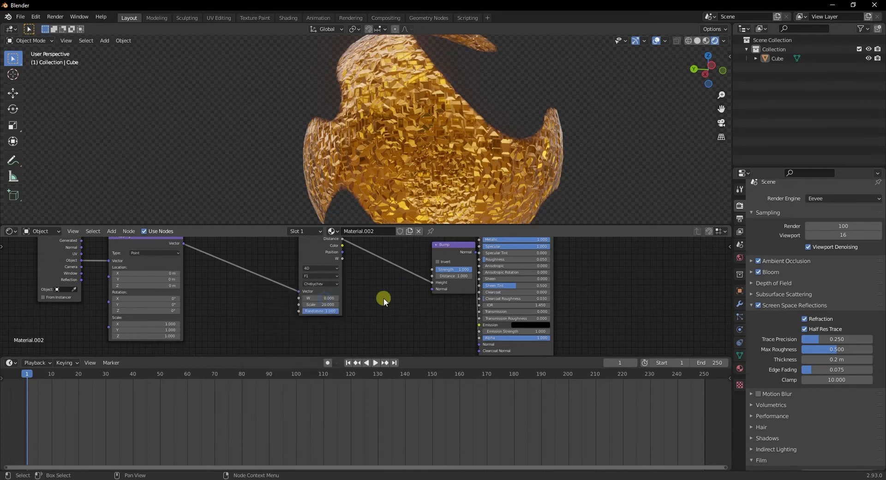
pyautogui.rightClick(316, 298)
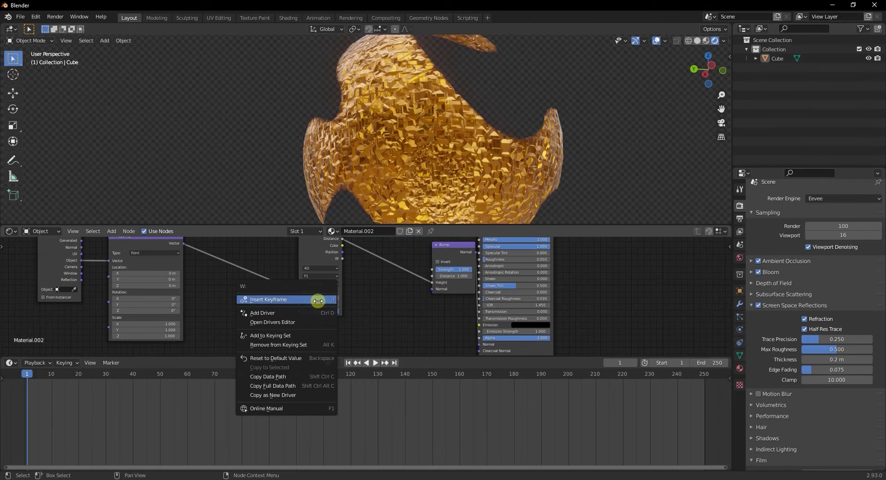
pyautogui.click(318, 299)
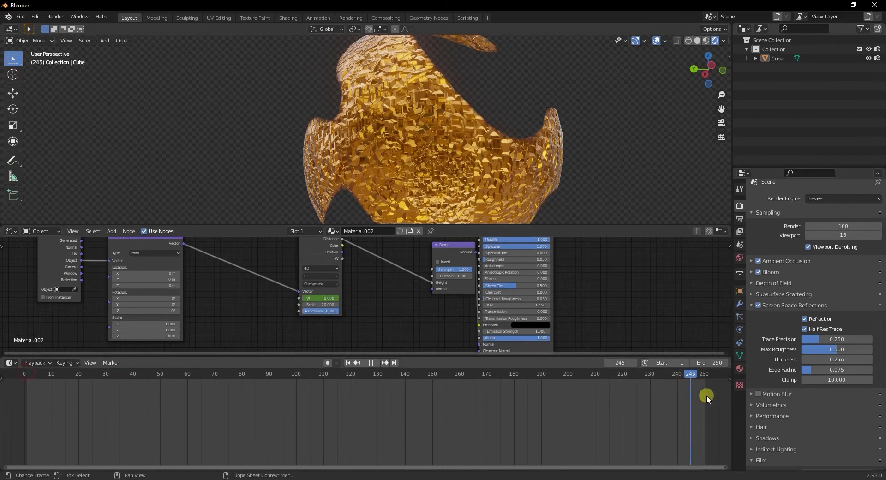
# - Set the Voronoi Texture's W to 1 at frame 251 and insert a keyframe there
pyautogui.moveTo(708, 395); pyautogui.dragTo(707, 395)
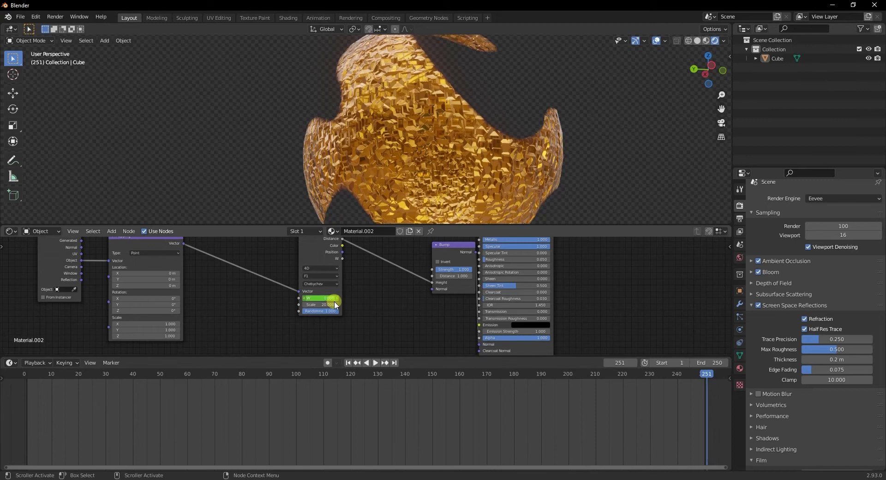
pyautogui.press('Return')
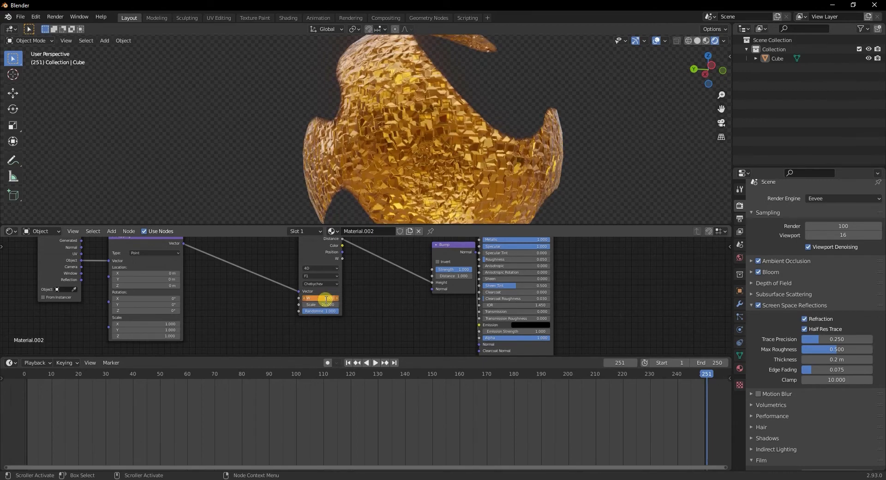
pyautogui.rightClick(325, 299)
pyautogui.click(324, 299)
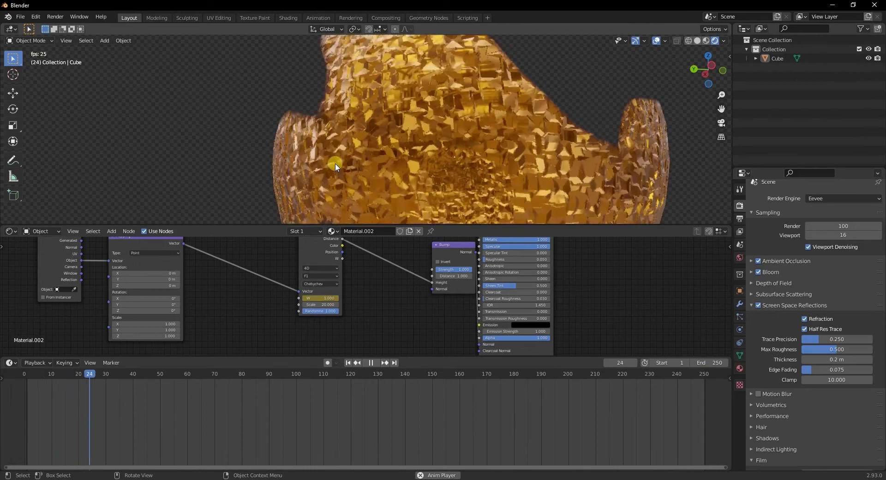
# - Play the animation to examine the moving gold facets from close up and farther away, and stop playback
pyautogui.scroll(1, 404, 155)
pyautogui.moveTo(392, 160); pyautogui.dragTo(419, 174, button='middle')
pyautogui.scroll(-3, 415, 175)
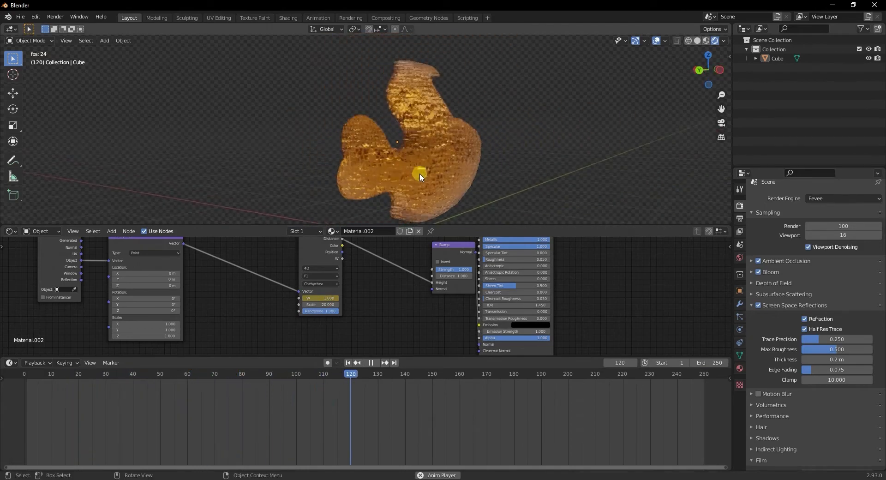
pyautogui.press('space')
# - Lower the Bump node's Strength and check the gold surface from another side
pyautogui.moveTo(361, 303); pyautogui.dragTo(276, 320, button='middle')
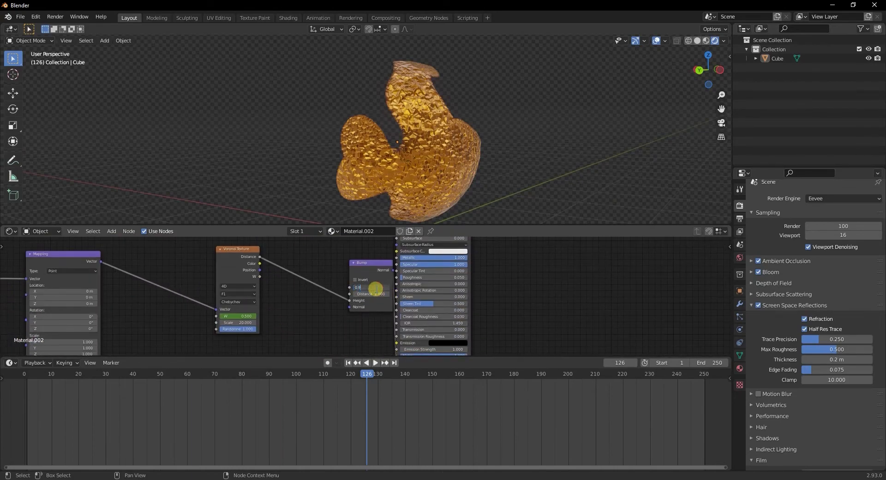
pyautogui.moveTo(324, 265); pyautogui.dragTo(384, 333, button='middle')
pyautogui.moveTo(401, 194); pyautogui.dragTo(433, 194, button='middle')
# - Return to frame 1 and switch the Musgrave Texture's dimensions to 4D
pyautogui.moveTo(360, 268); pyautogui.dragTo(401, 350, button='middle')
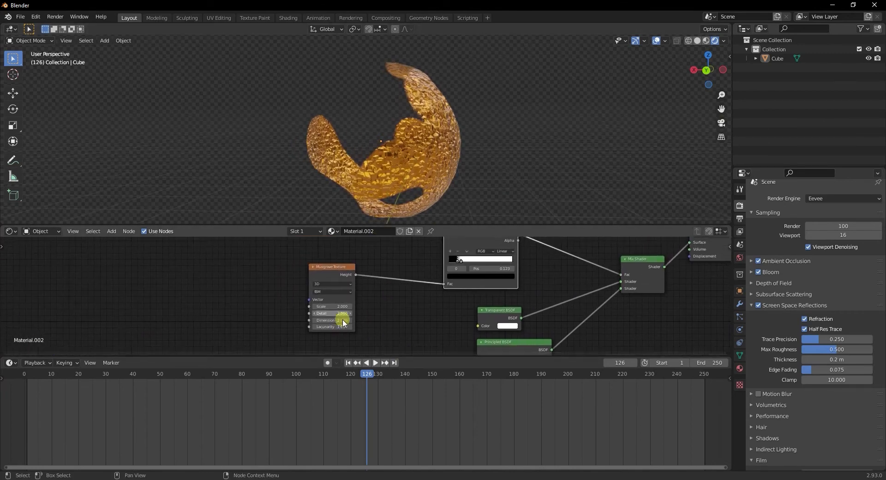
pyautogui.click(210, 298)
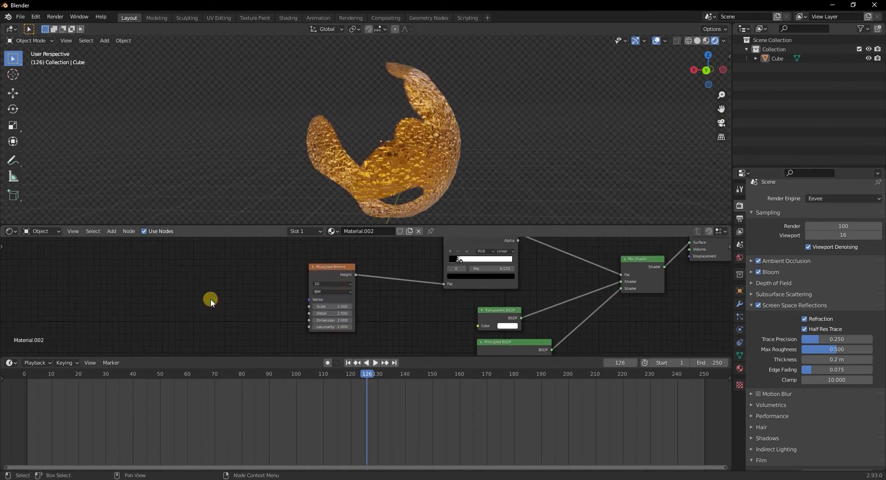
pyautogui.click(348, 362)
pyautogui.click(332, 284)
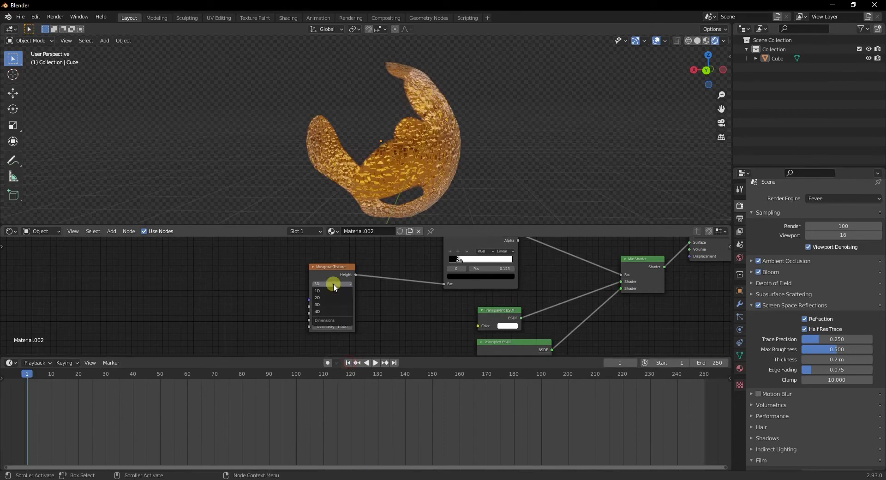
pyautogui.click(323, 311)
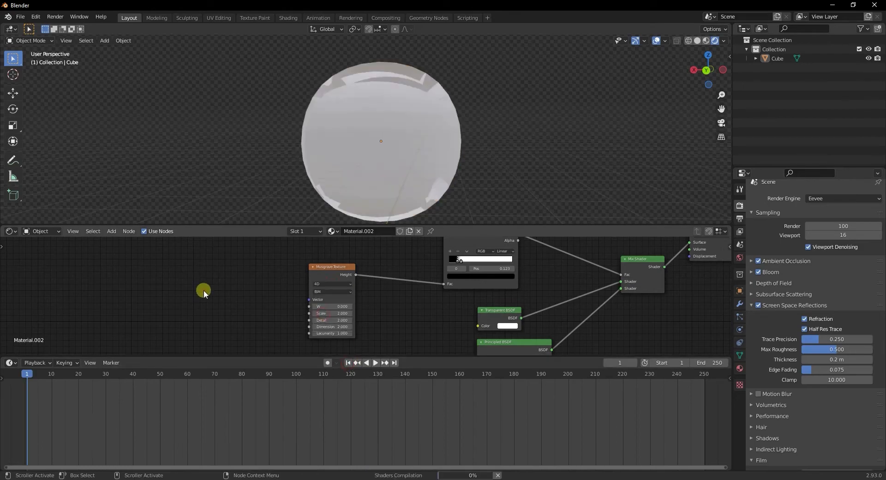
# - Keyframe the Musgrave Texture's W at frame 1, and set it to 2 with another keyframe at frame 251
pyautogui.rightClick(335, 308)
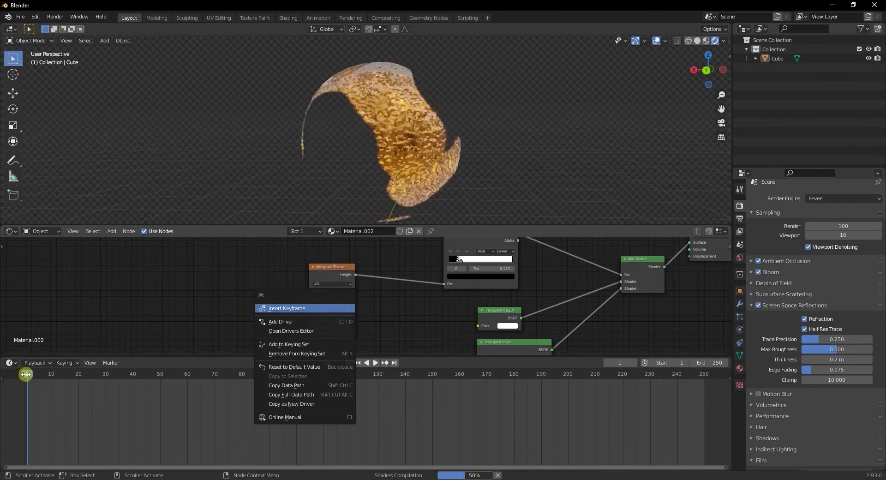
pyautogui.press('i')
pyautogui.moveTo(29, 374); pyautogui.dragTo(706, 375)
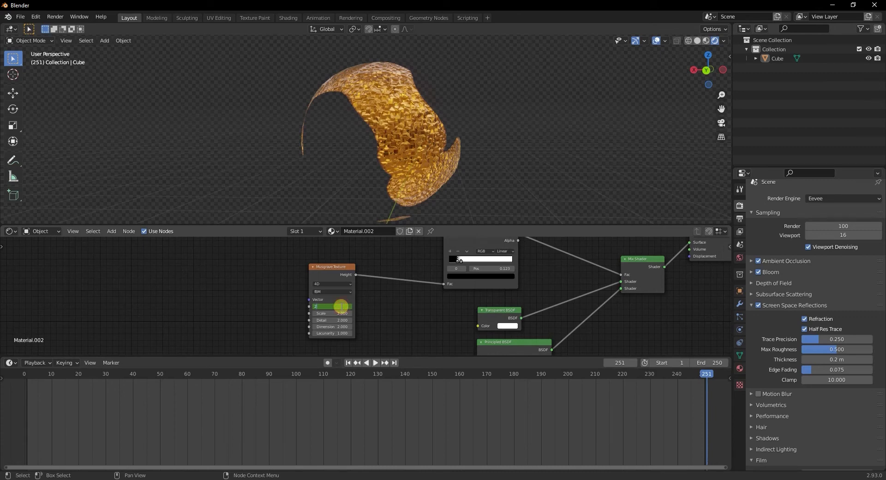
pyautogui.press('Return')
pyautogui.rightClick(341, 306)
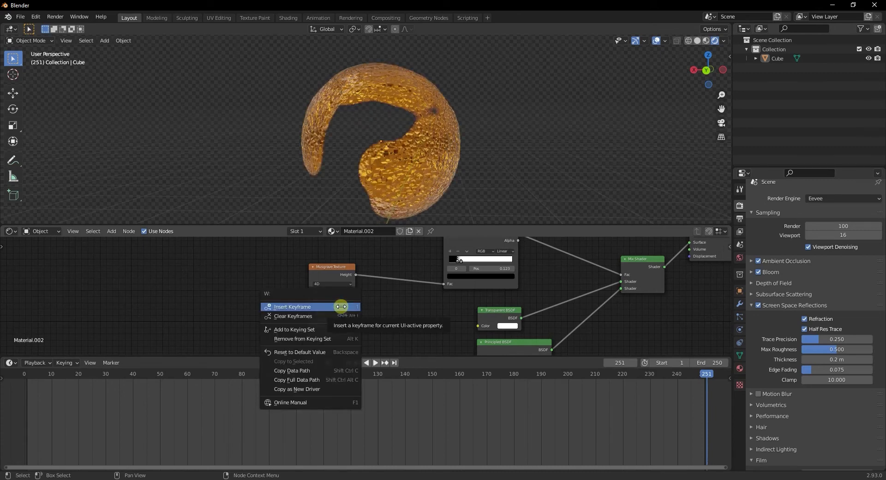
pyautogui.click(341, 307)
# - Play the animation to examine the changing gold patches on the sphere from several sides, and stop playback
pyautogui.moveTo(332, 184); pyautogui.dragTo(351, 169, button='middle')
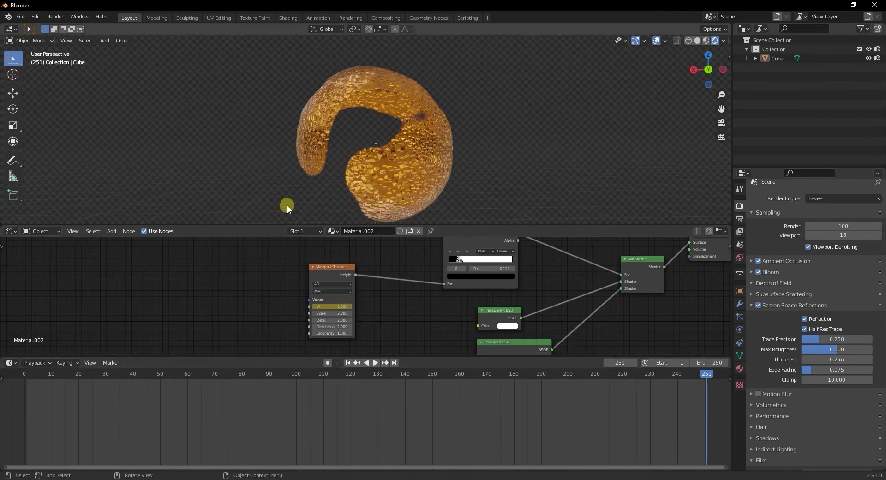
pyautogui.press('space')
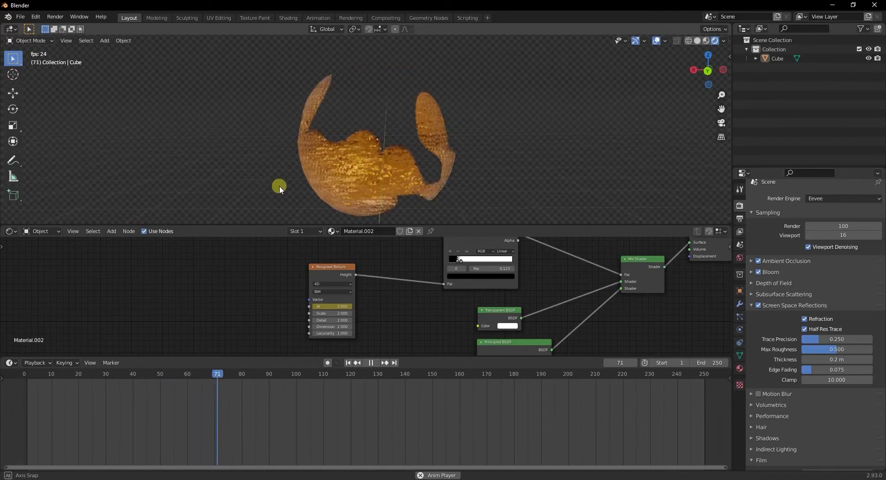
pyautogui.moveTo(548, 165); pyautogui.dragTo(462, 182, button='middle')
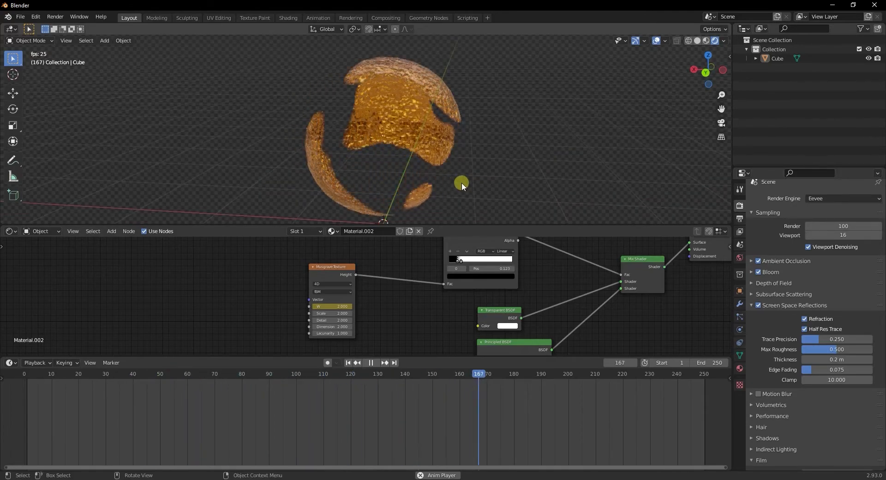
pyautogui.moveTo(461, 182); pyautogui.dragTo(397, 165, button='middle')
pyautogui.press('space')
pyautogui.scroll(-3, 441, 170)
# - Add a cube mesh and move it about 3 m along the X axis to stand beside the sphere
pyautogui.click(392, 155)
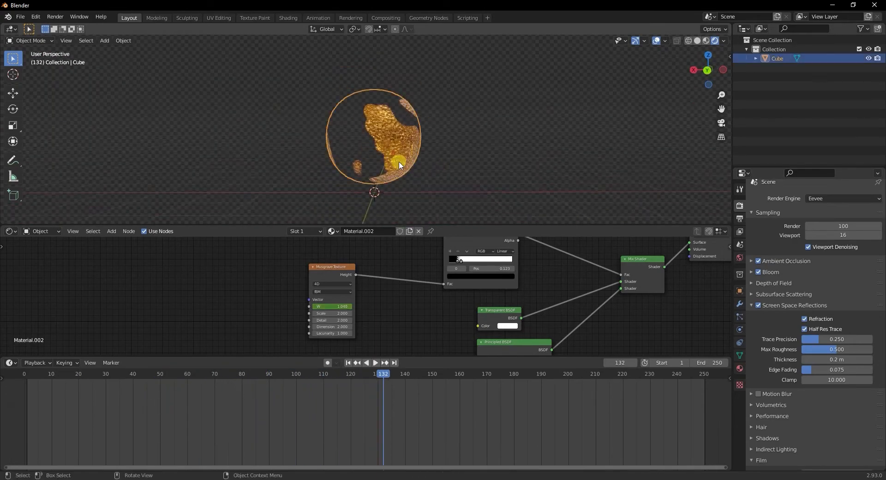
pyautogui.hotkey('shift', 'a')
pyautogui.moveTo(490, 172)
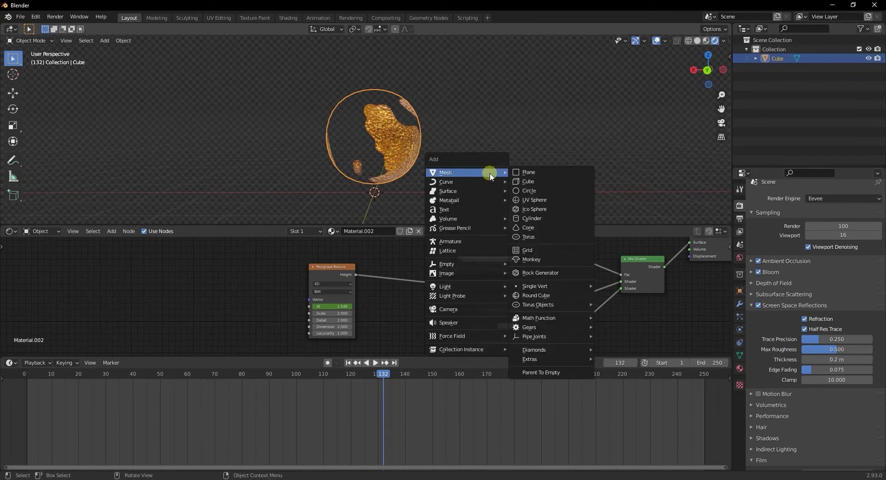
pyautogui.click(519, 180)
pyautogui.press('g')
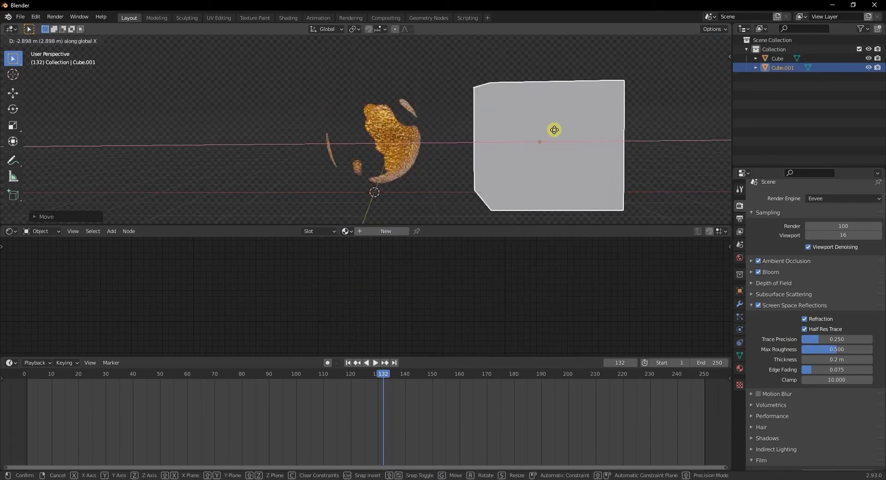
pyautogui.click(546, 134)
# - Try to link the sphere's gold material to the new cube
pyautogui.keyDown('shift'); pyautogui.click(401, 148); pyautogui.keyUp('shift')
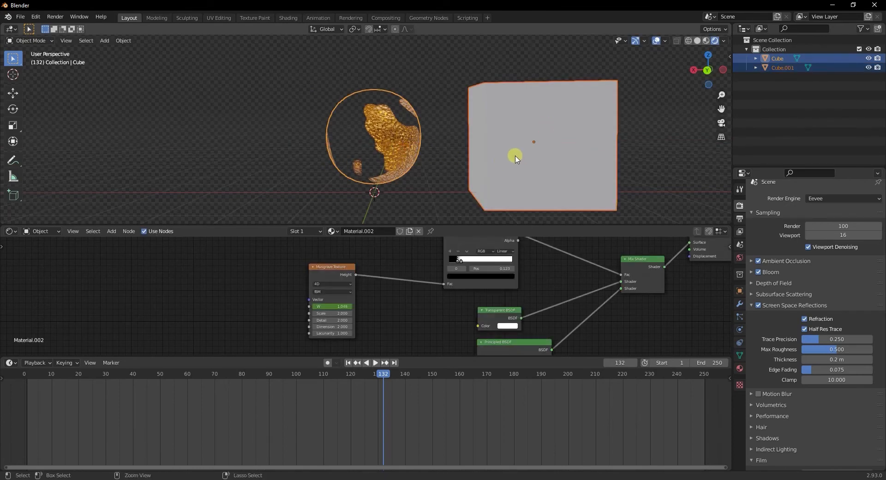
pyautogui.click(515, 158)
pyautogui.click(386, 156)
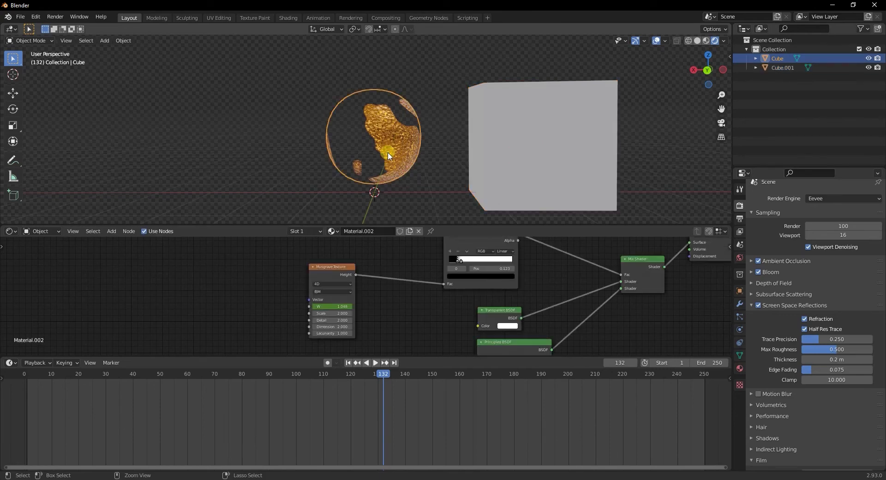
pyautogui.hotkey('ctrl', 'l')
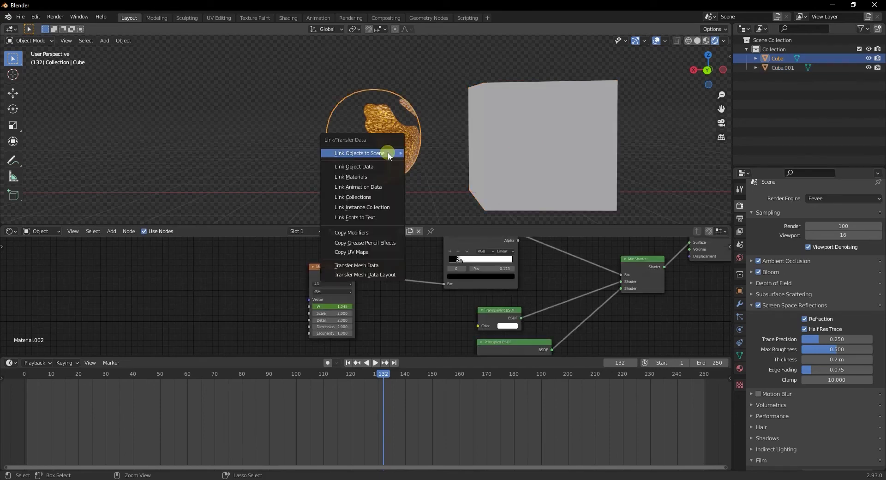
pyautogui.click(364, 177)
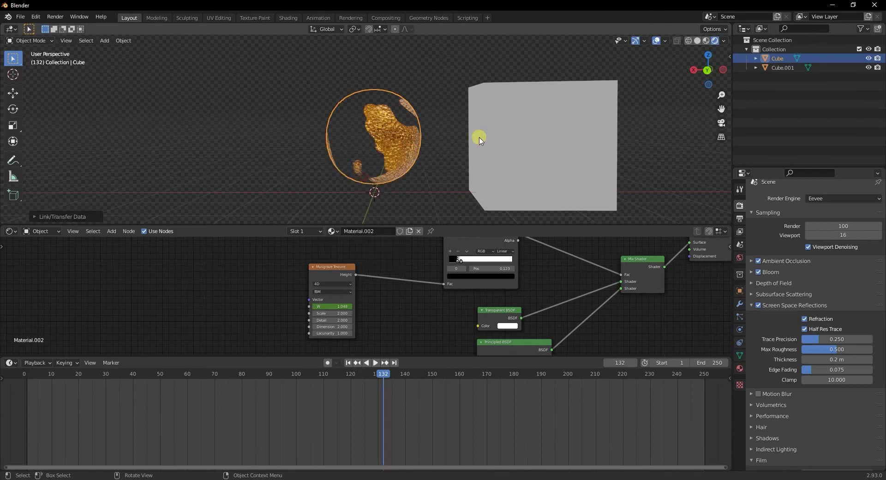
# - Select the new cube together with the sphere as active object, link the sphere's material to it, and deselect both
pyautogui.scroll(-2, 483, 132)
pyautogui.click(476, 131)
pyautogui.moveTo(401, 146)
pyautogui.mouseDown(button='middle')
pyautogui.moveTo(419, 163)
pyautogui.moveTo(412, 157)
pyautogui.mouseUp(button='middle')
pyautogui.keyDown('shift'); pyautogui.click(370, 130); pyautogui.keyUp('shift')
pyautogui.hotkey('ctrl', 'l')
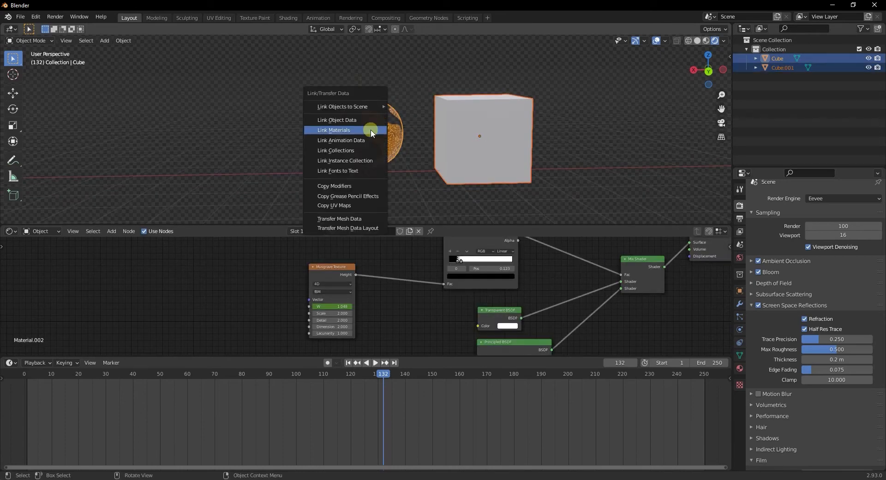
pyautogui.click(371, 131)
pyautogui.click(406, 179)
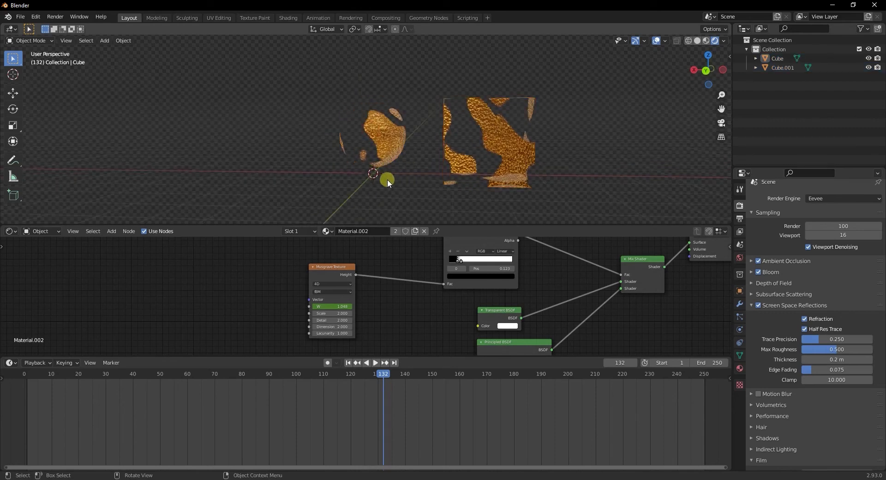
# - Start playback, add a monkey mesh and move it along the X axis to the sphere's free side
pyautogui.press('space')
pyautogui.moveTo(415, 198); pyautogui.dragTo(433, 194, button='middle')
pyautogui.hotkey('shift', 'a')
pyautogui.moveTo(217, 158)
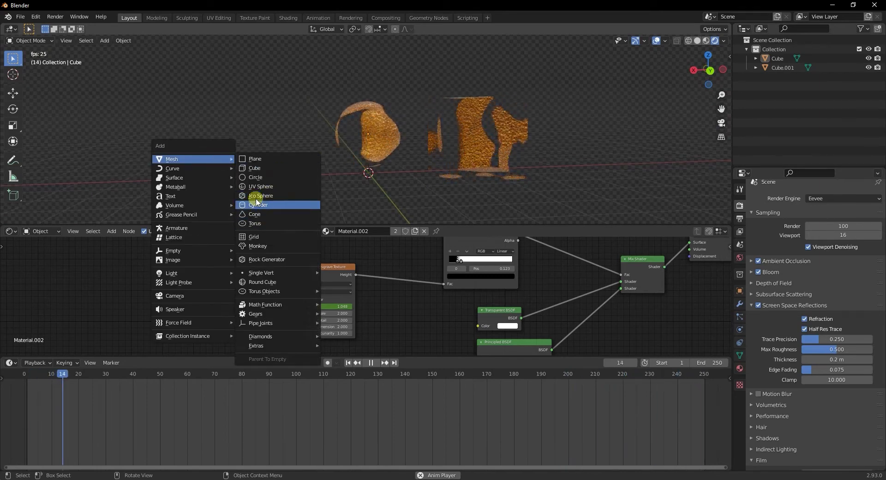
pyautogui.click(258, 247)
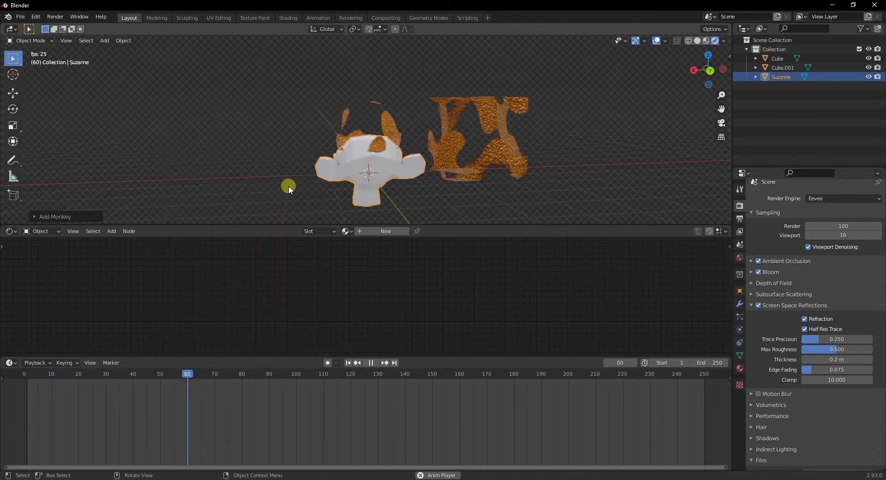
pyautogui.press('g')
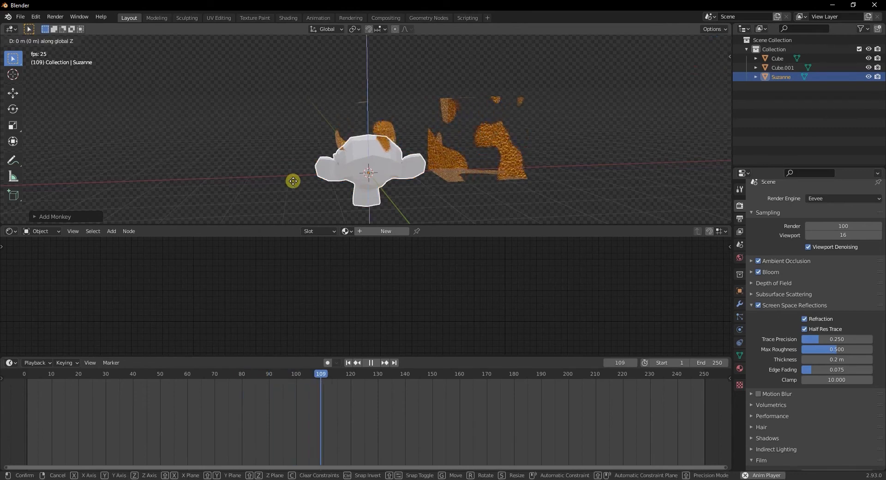
pyautogui.press('x')
pyautogui.click(178, 153)
# - Link the sphere's gold material to the monkey head, keeping the sphere as the active object
pyautogui.moveTo(179, 154); pyautogui.dragTo(365, 169, button='middle')
pyautogui.click(366, 159)
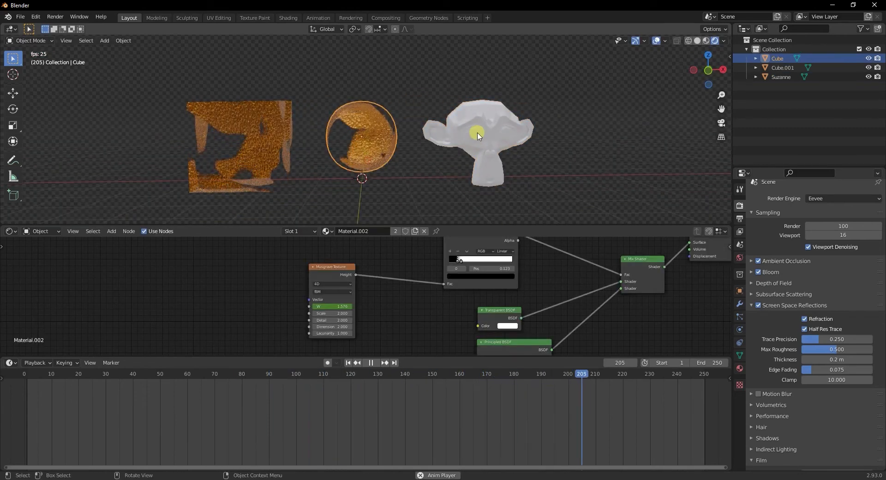
pyautogui.click(478, 133)
pyautogui.keyDown('shift'); pyautogui.click(368, 141); pyautogui.keyUp('shift')
pyautogui.hotkey('ctrl', 'l')
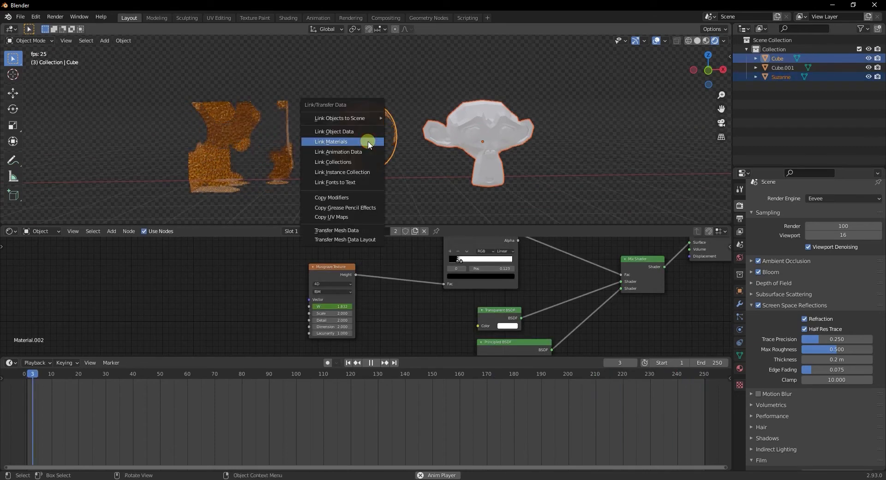
pyautogui.click(368, 142)
# - Watch the animated material on all three objects, return to frame 2 and stop playback
pyautogui.click(427, 167)
pyautogui.moveTo(427, 168); pyautogui.dragTo(336, 207, button='middle')
pyautogui.moveTo(585, 386); pyautogui.dragTo(26, 370)
pyautogui.press('space')
# - Replace the Musgrave Texture with a Gradient Texture and connect its Color output to the ColorRamp's Fac
pyautogui.moveTo(395, 305); pyautogui.dragTo(345, 291, button='middle')
pyautogui.scroll(-3, 323, 325)
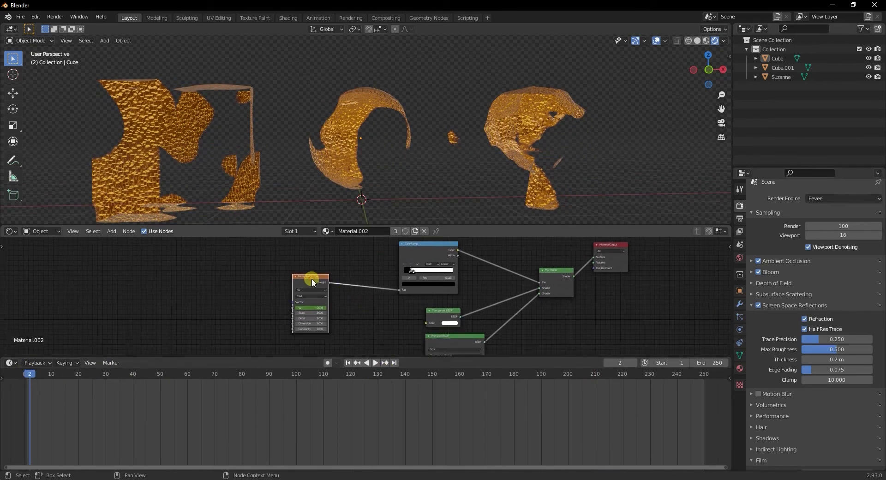
pyautogui.press('x')
pyautogui.hotkey('shift', 'a')
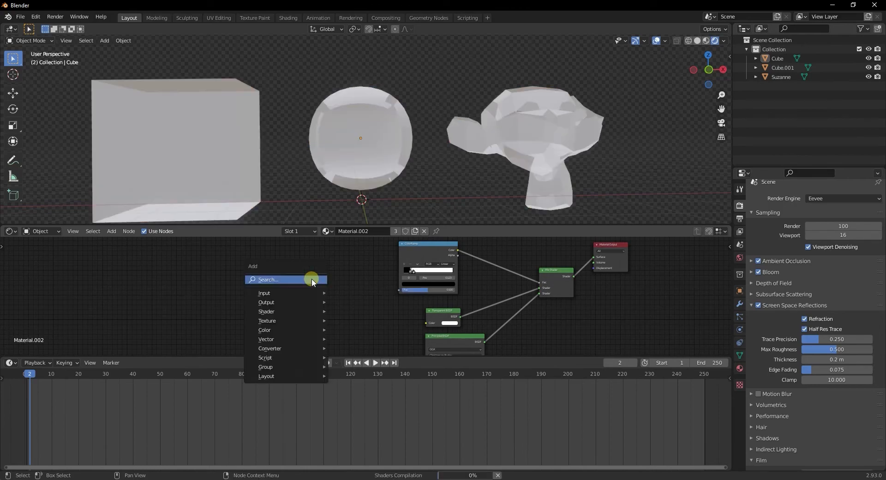
pyautogui.click(311, 280)
pyautogui.write('gra')
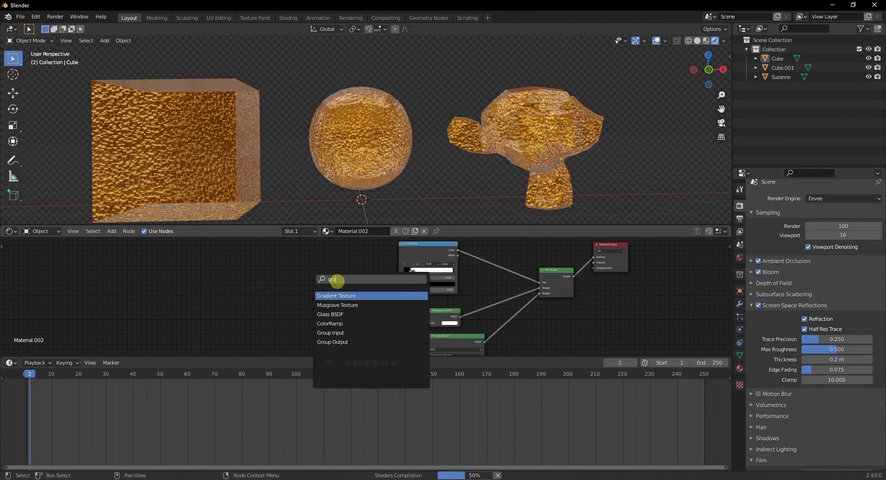
pyautogui.click(335, 295)
pyautogui.click(277, 286)
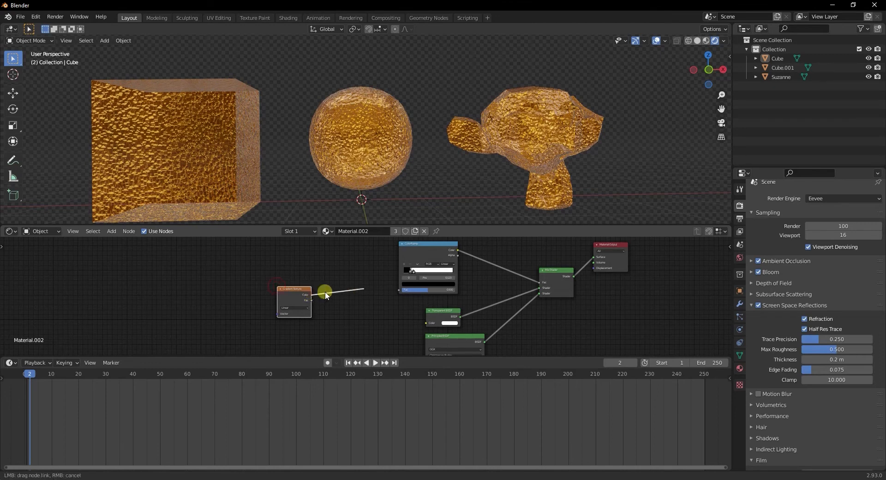
pyautogui.moveTo(400, 287); pyautogui.dragTo(397, 288)
# - Add Texture Coordinate and Mapping nodes to the Gradient Texture, feed Mapping from the Object output, and spread the nodes apart
pyautogui.moveTo(351, 307); pyautogui.dragTo(380, 306, button='middle')
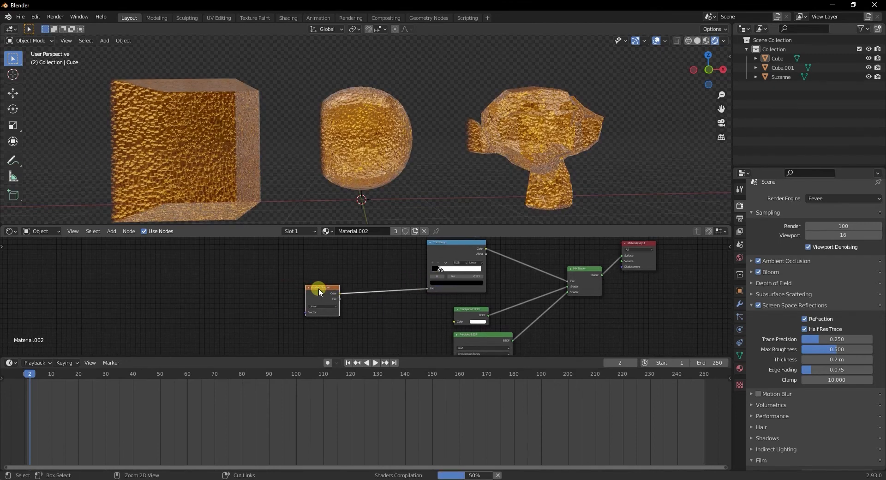
pyautogui.hotkey('ctrl', 't')
pyautogui.moveTo(333, 274); pyautogui.dragTo(358, 272, button='middle')
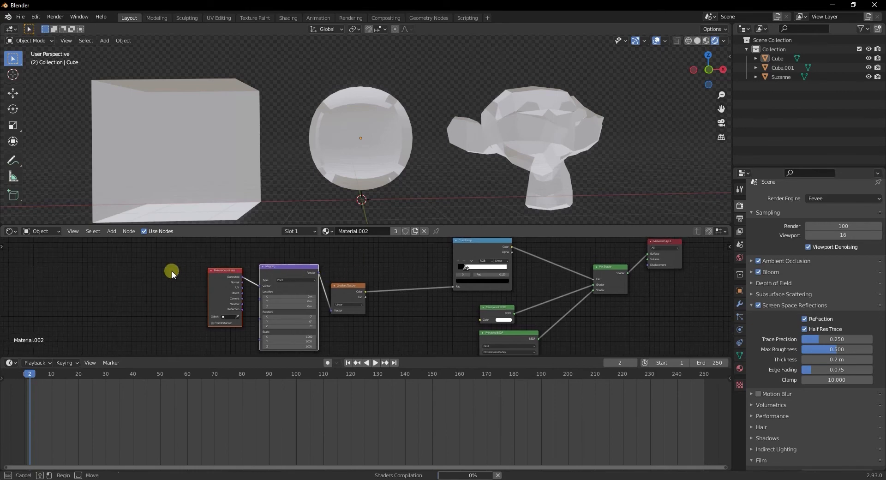
pyautogui.moveTo(206, 282); pyautogui.dragTo(205, 282)
pyautogui.moveTo(261, 287)
pyautogui.mouseDown()
pyautogui.moveTo(213, 288)
pyautogui.moveTo(278, 285)
pyautogui.mouseUp()
pyautogui.moveTo(219, 271); pyautogui.dragTo(123, 287)
pyautogui.moveTo(274, 282); pyautogui.dragTo(230, 261)
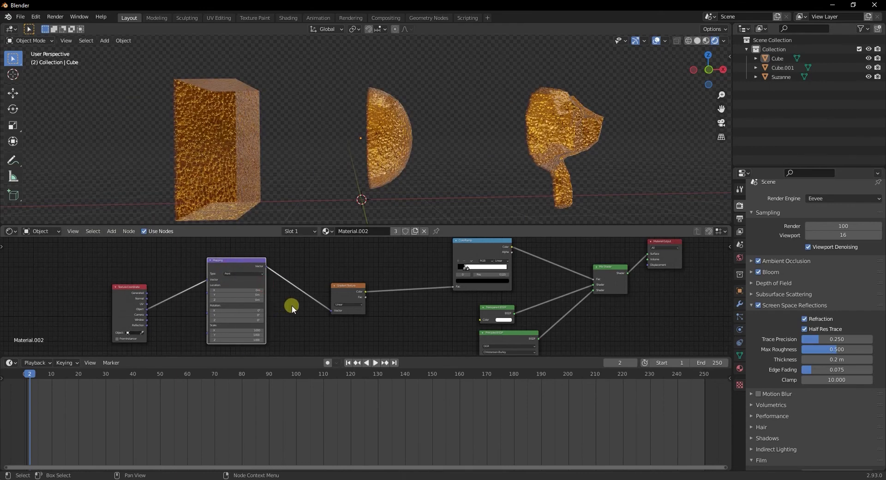
# - Try different X location and rotation values in the gradient's Mapping node, and reset them to 0
pyautogui.moveTo(286, 305); pyautogui.dragTo(305, 301, button='middle')
pyautogui.moveTo(277, 287); pyautogui.dragTo(297, 286)
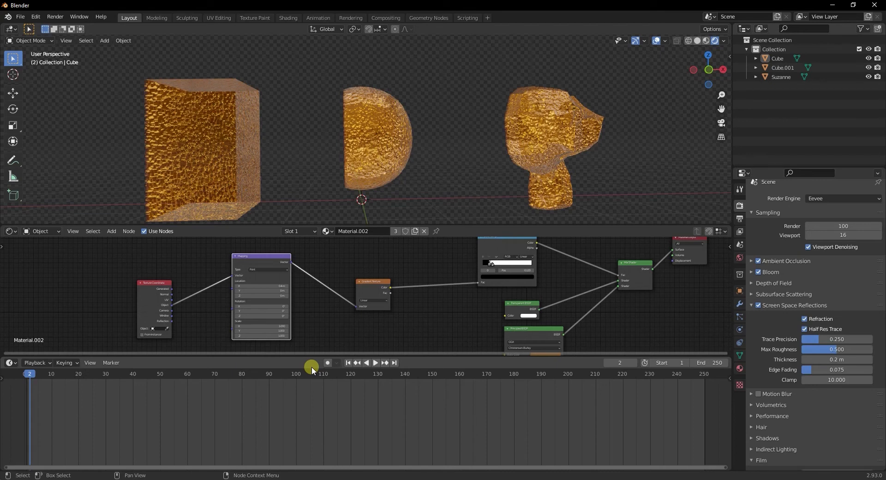
pyautogui.moveTo(269, 285); pyautogui.dragTo(244, 300)
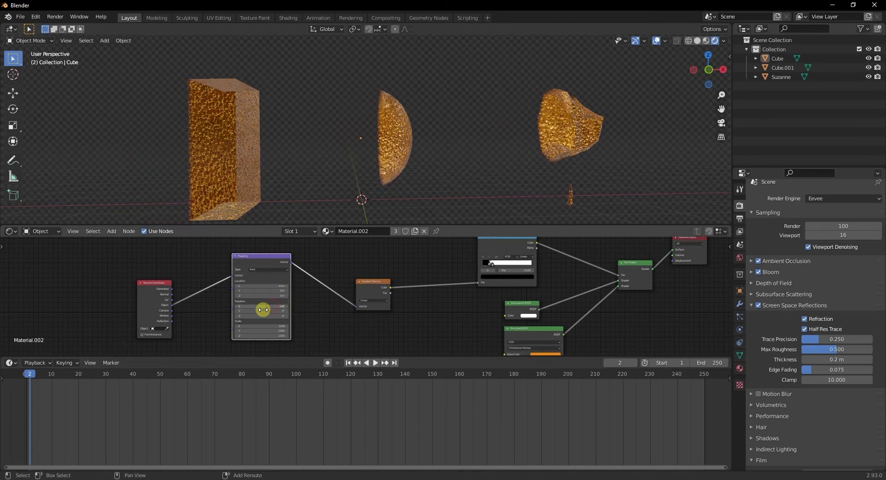
pyautogui.moveTo(280, 285); pyautogui.dragTo(280, 285)
pyautogui.press('Return')
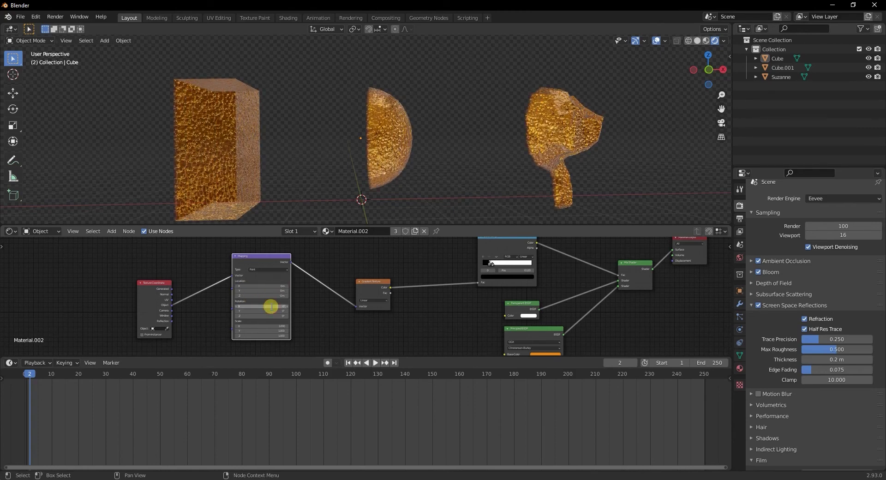
# - Examine the node tree around the Gradient Texture and Principled BSDF, and view the cut-off gold objects from several sides
pyautogui.scroll(-4, 317, 345)
pyautogui.moveTo(373, 325); pyautogui.dragTo(374, 274, button='middle')
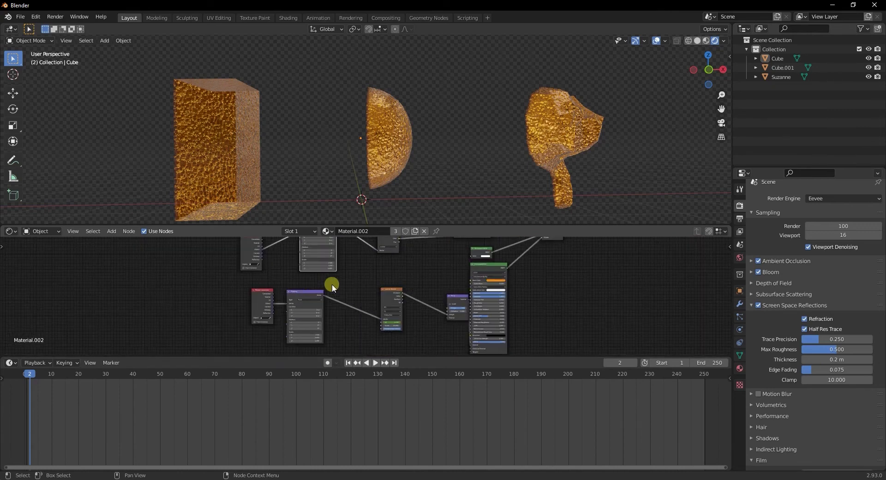
pyautogui.scroll(5, 331, 283)
pyautogui.scroll(-3, 330, 309)
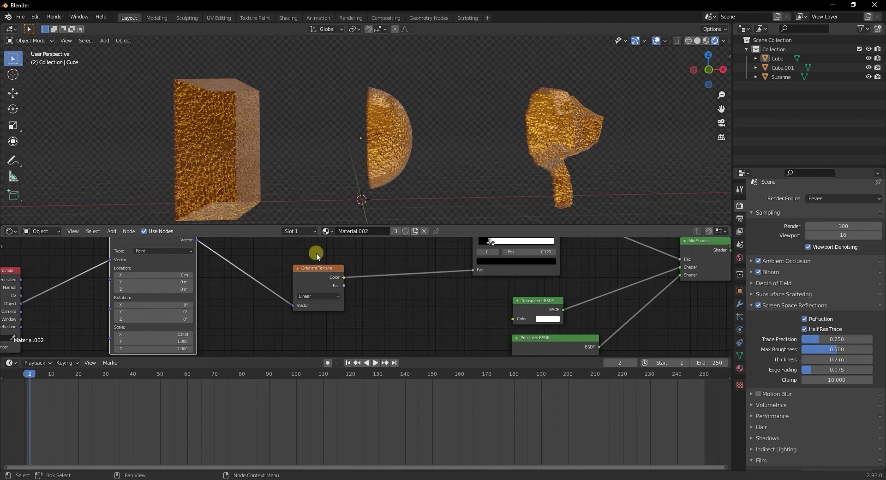
pyautogui.moveTo(334, 315); pyautogui.dragTo(335, 315)
pyautogui.scroll(-5, 384, 292)
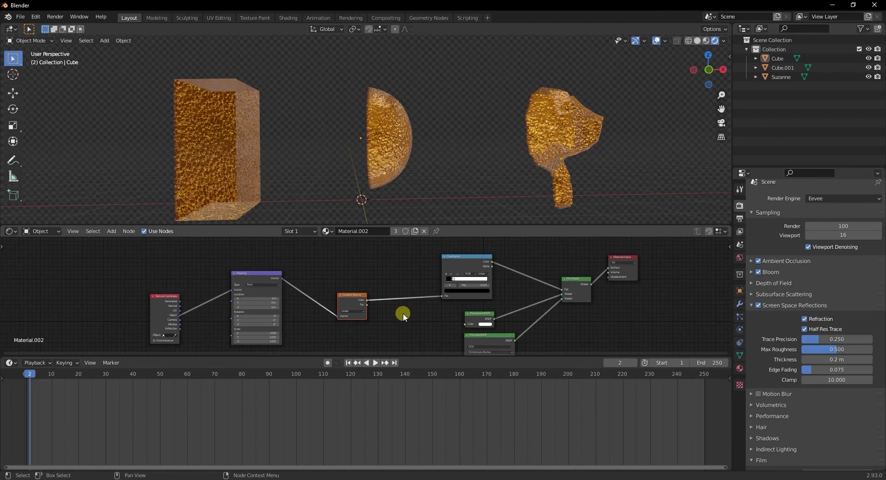
pyautogui.moveTo(503, 175); pyautogui.dragTo(494, 180, button='middle')
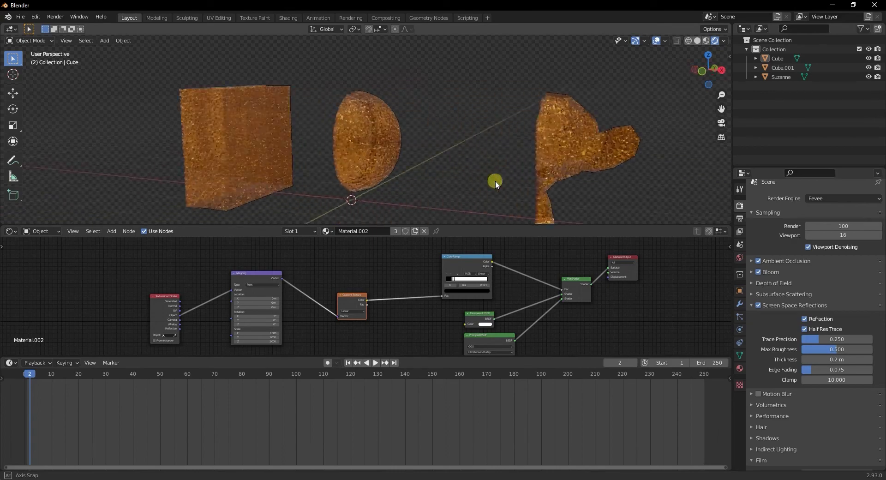
pyautogui.moveTo(367, 173); pyautogui.dragTo(300, 192, button='middle')
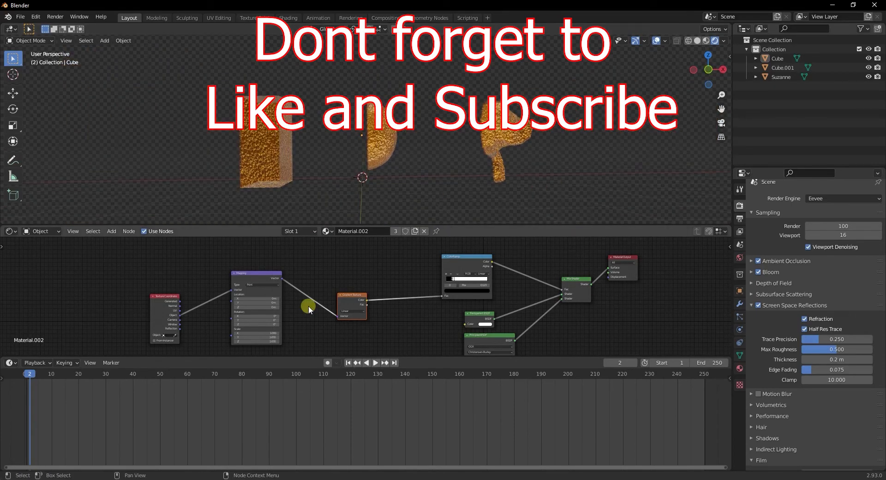